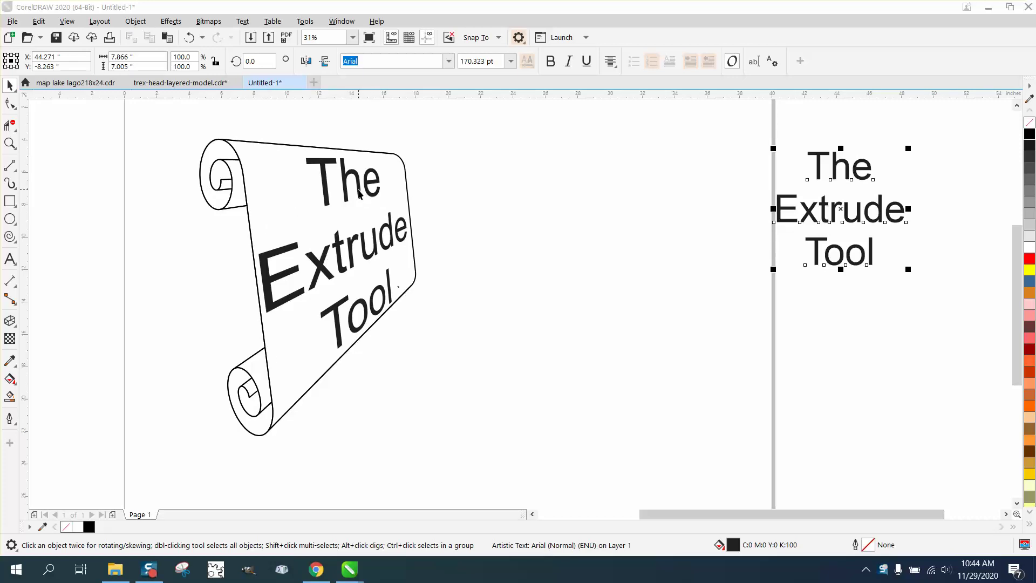
Move the finished scroll and its 'The Extrude Tool' text up and to the left
drag(167, 132, 525, 465)
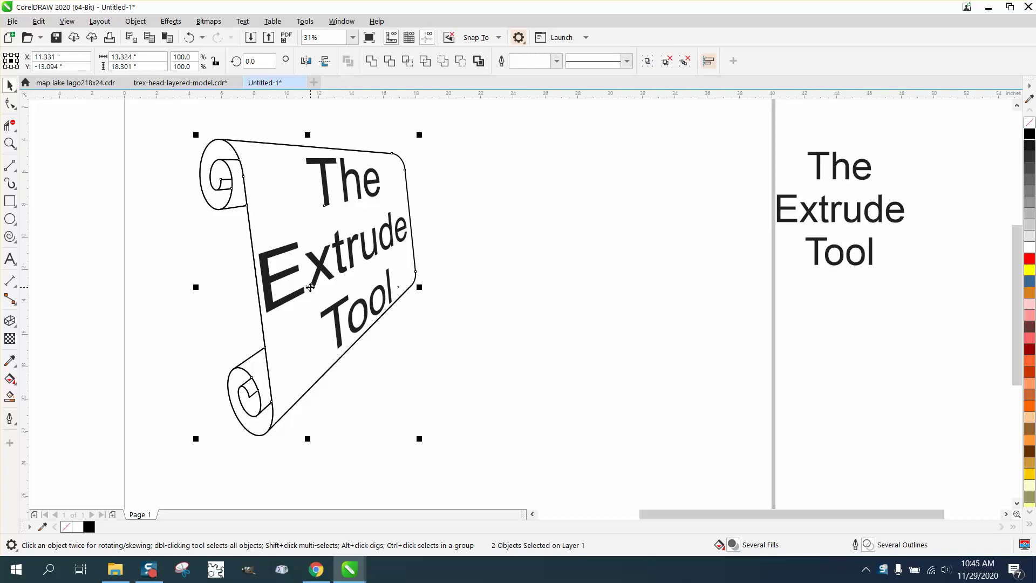
drag(310, 288, 186, 268)
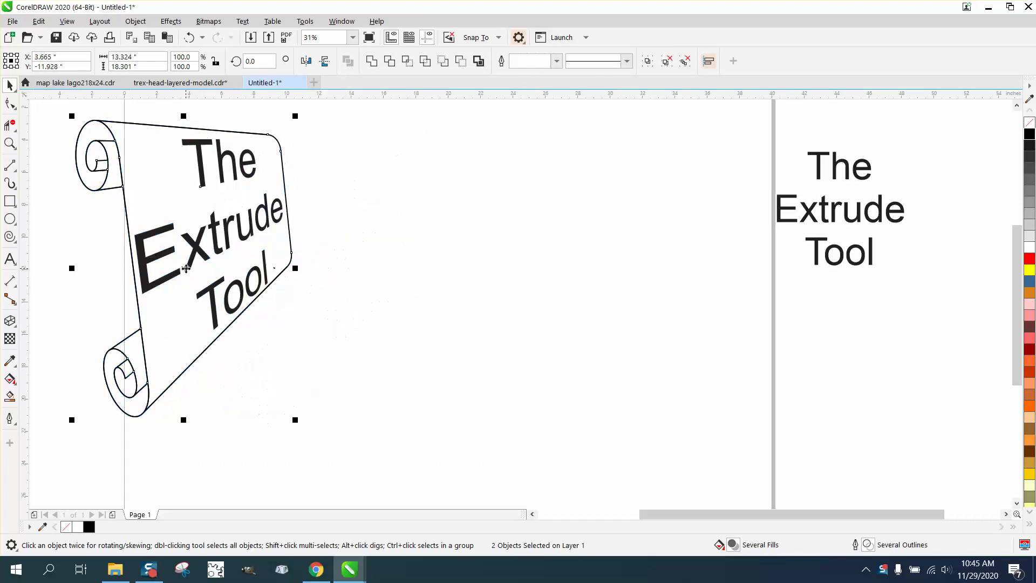
click(16, 244)
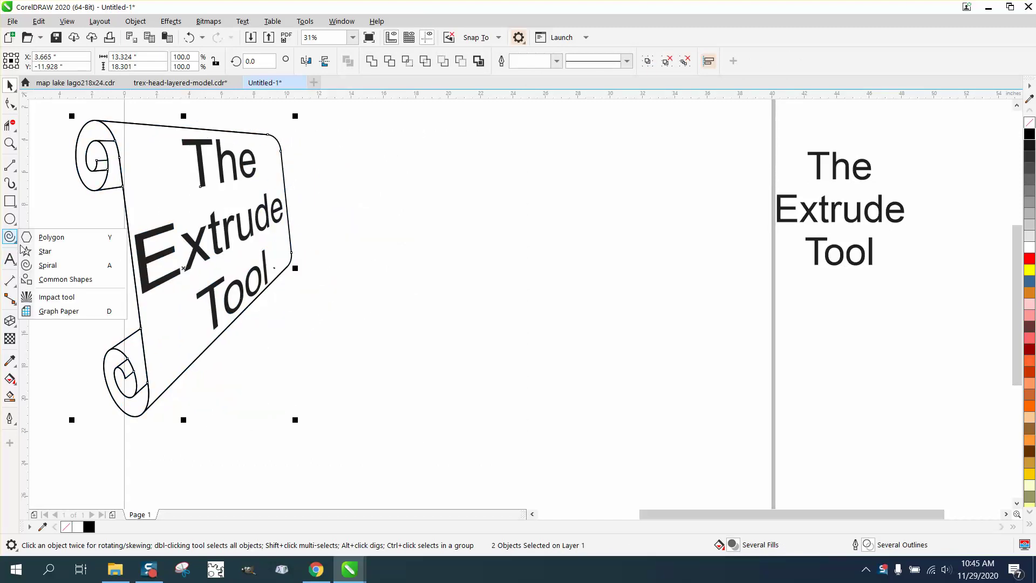
Drag out a small spiral near the page top and rotate it to roughly 185.6 degrees
click(48, 265)
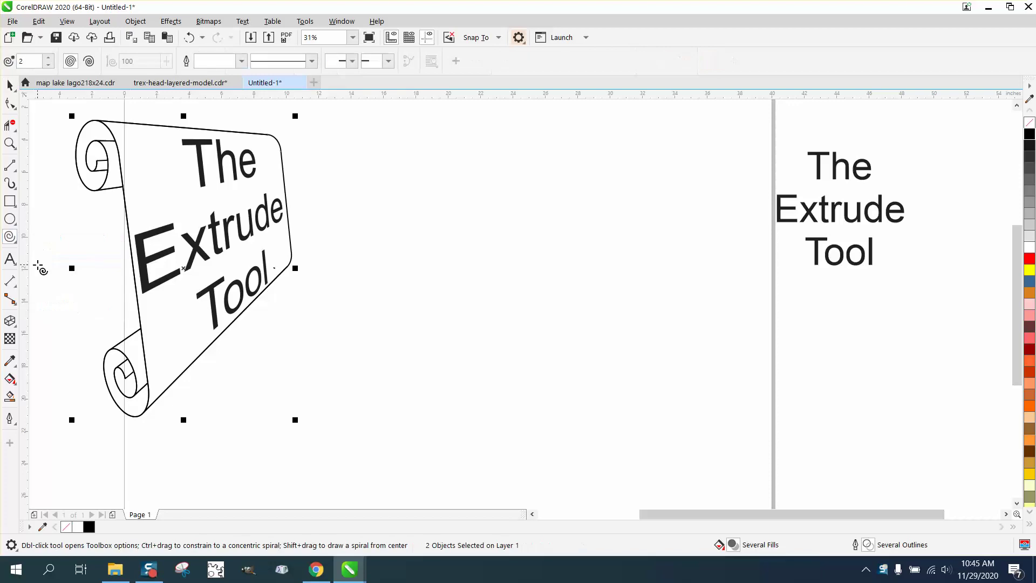
drag(463, 142, 414, 189)
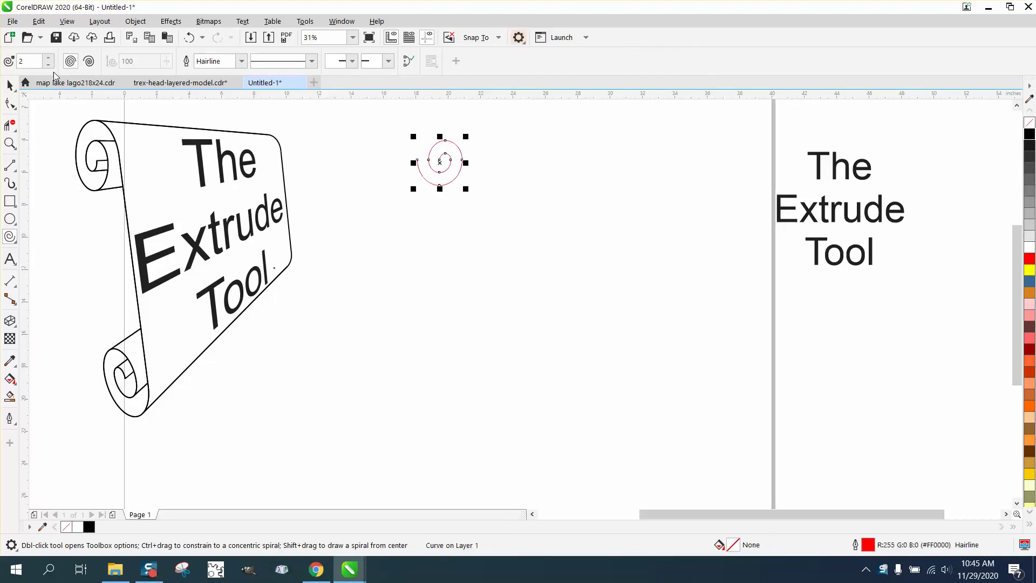
click(10, 85)
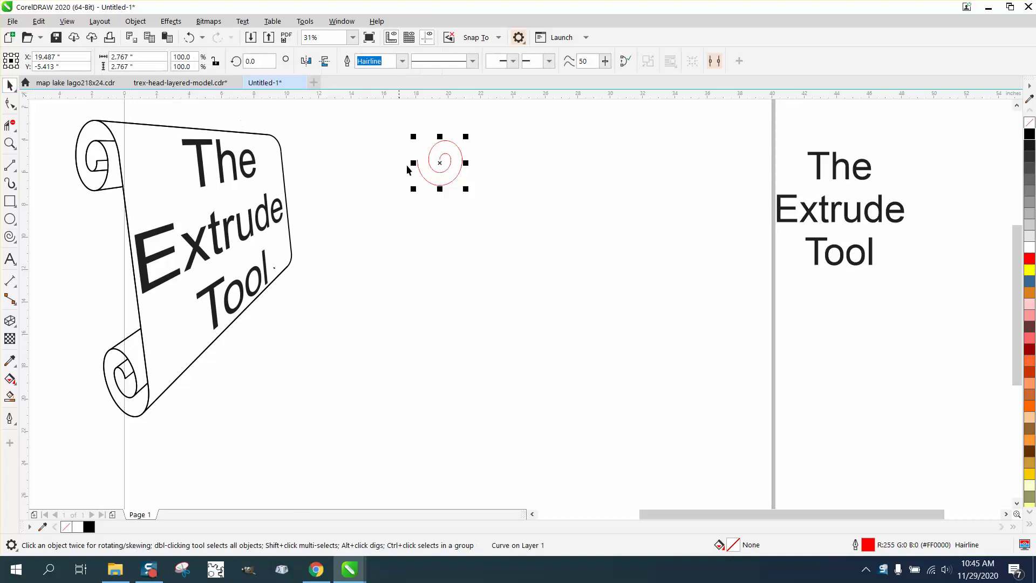
click(440, 163)
drag(468, 135, 380, 168)
drag(468, 135, 442, 123)
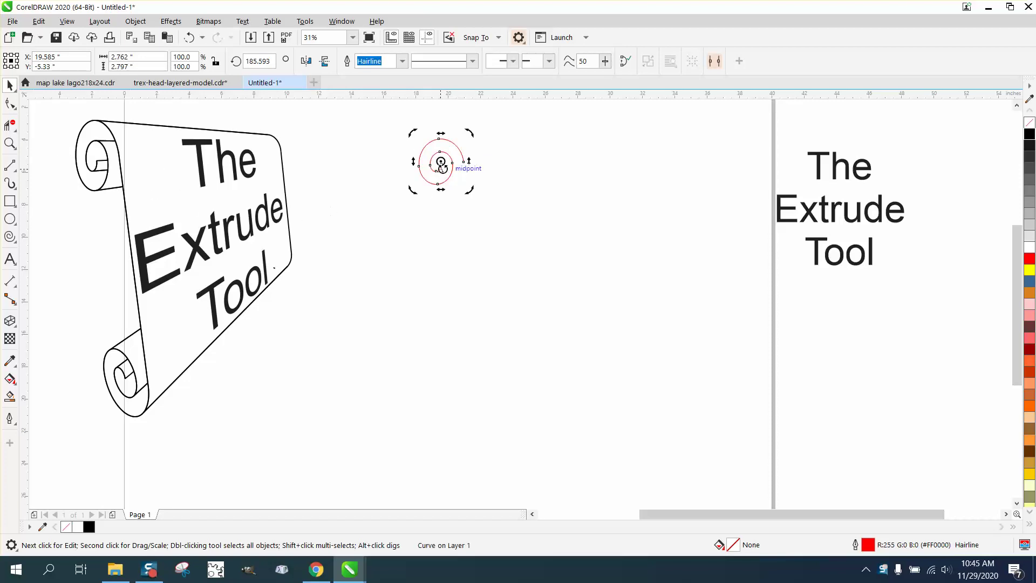
click(442, 163)
key(F10)
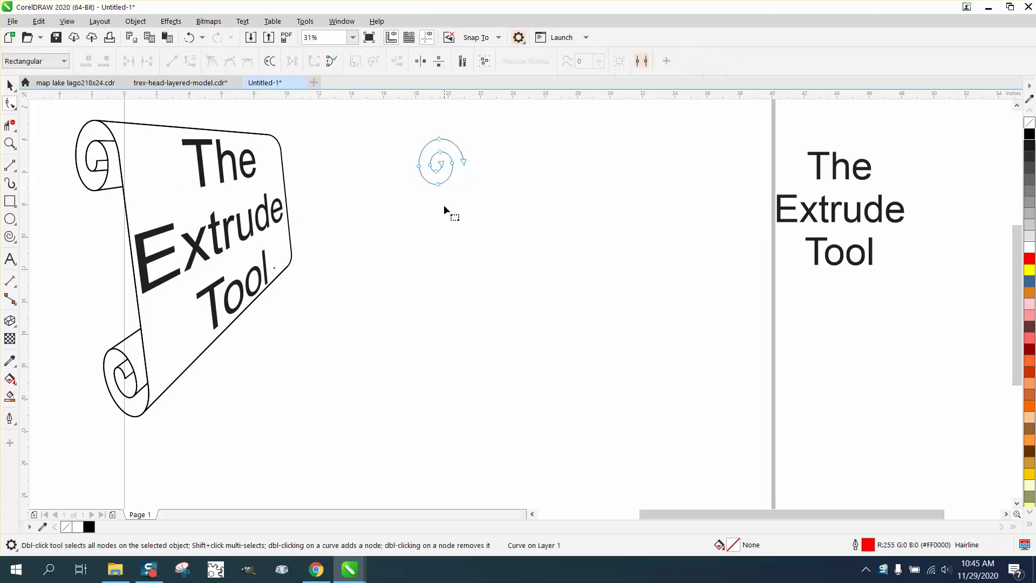
Drop a copy of the spiral lower on the page and mirror it vertically
click(10, 85)
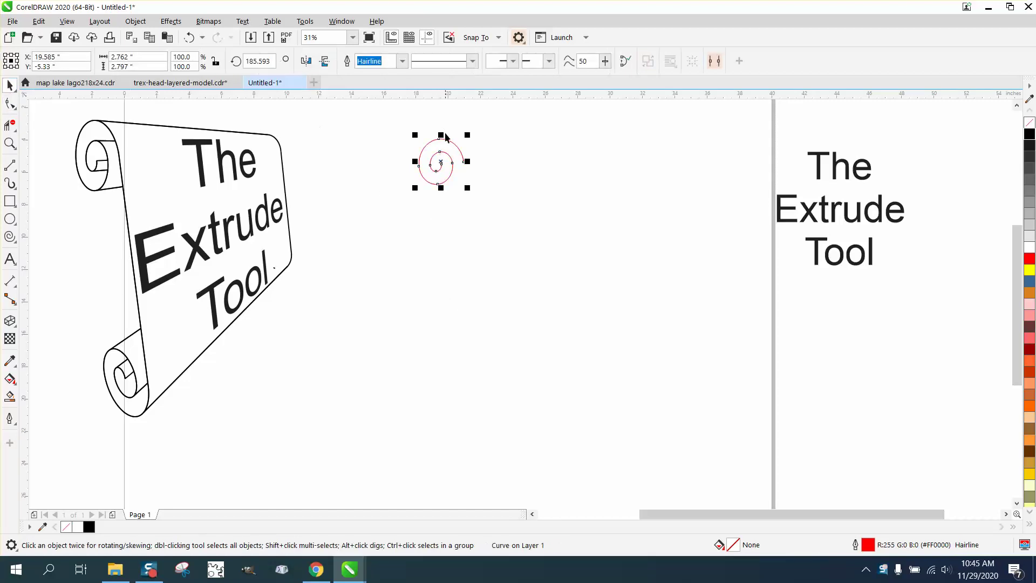
drag(440, 163, 430, 399)
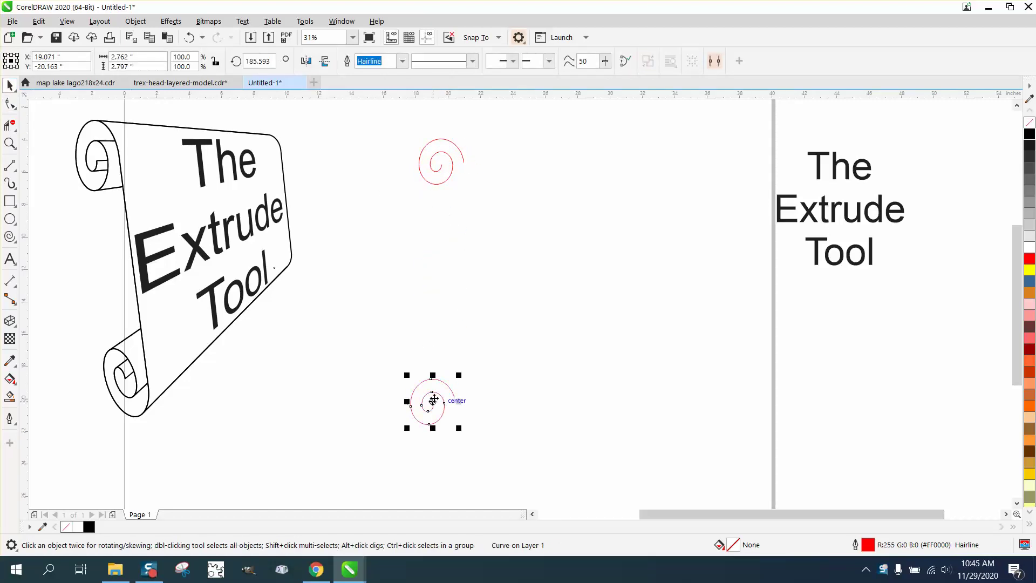
click(323, 64)
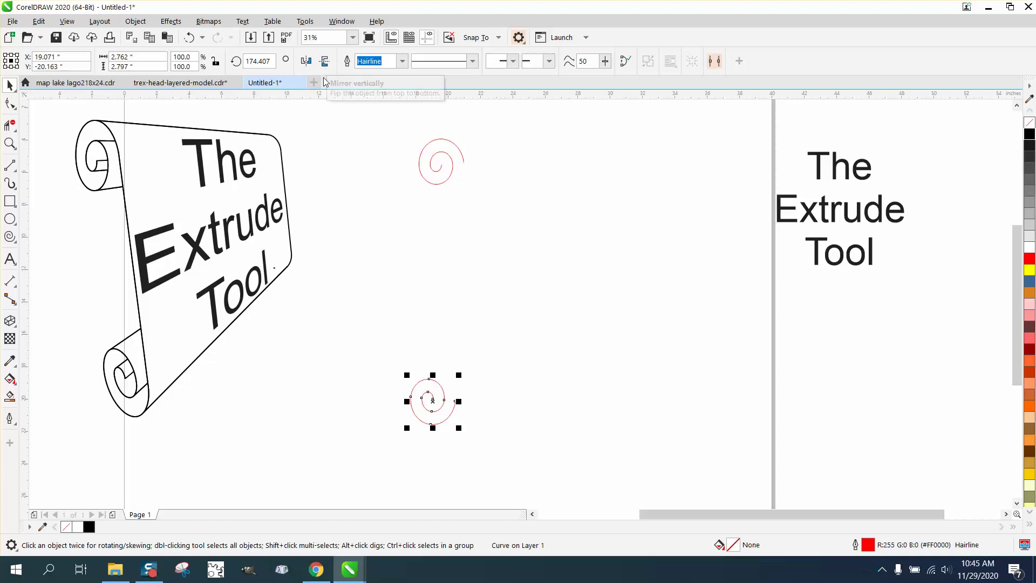
Nudge the mirrored lower spiral slightly left and up
click(433, 399)
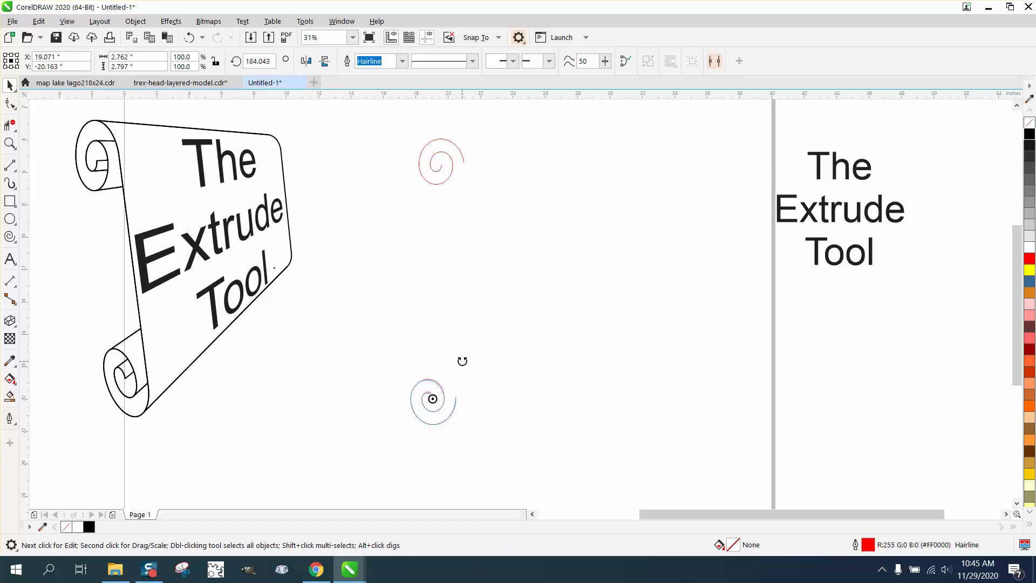
click(491, 367)
click(430, 402)
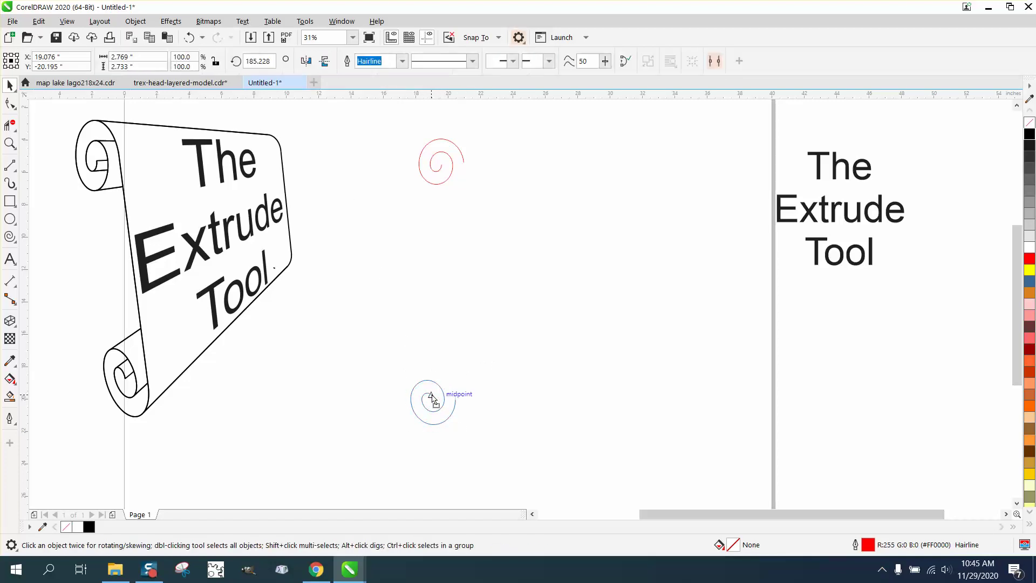
click(428, 394)
click(429, 393)
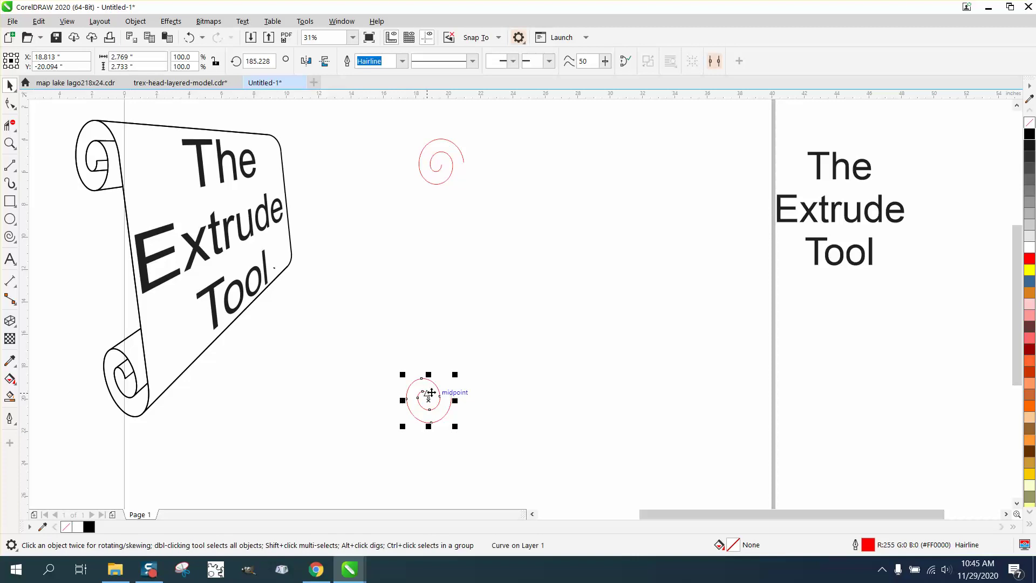
drag(431, 393, 397, 387)
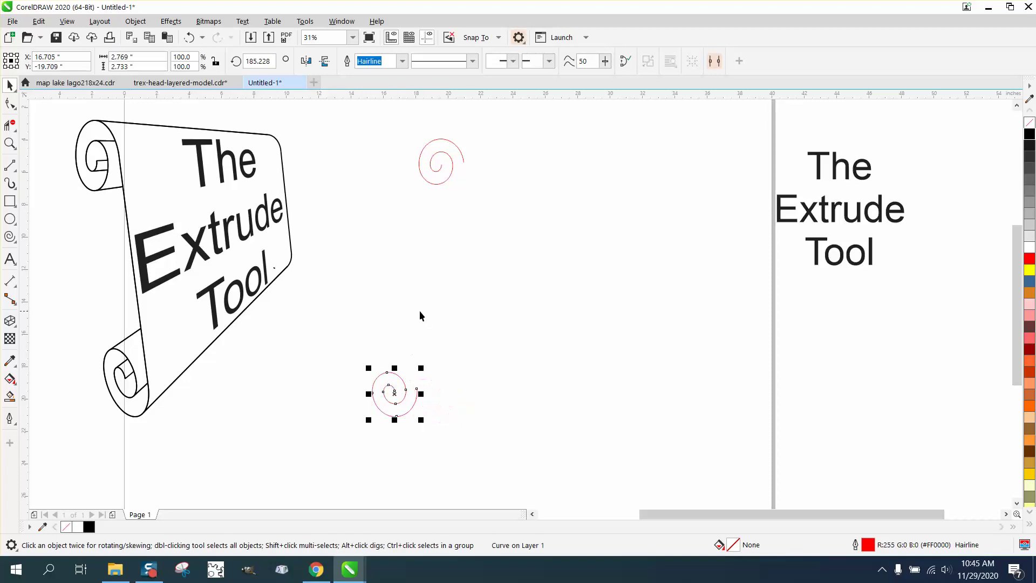
click(15, 169)
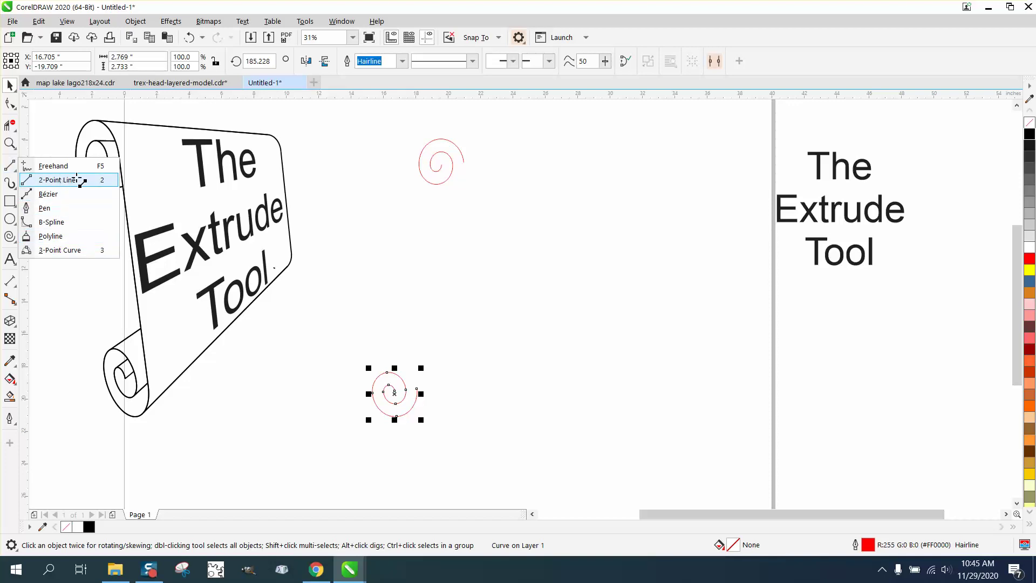
Draw a 2-point straight line from the lower spiral up to the upper spiral
click(59, 179)
drag(464, 162, 417, 388)
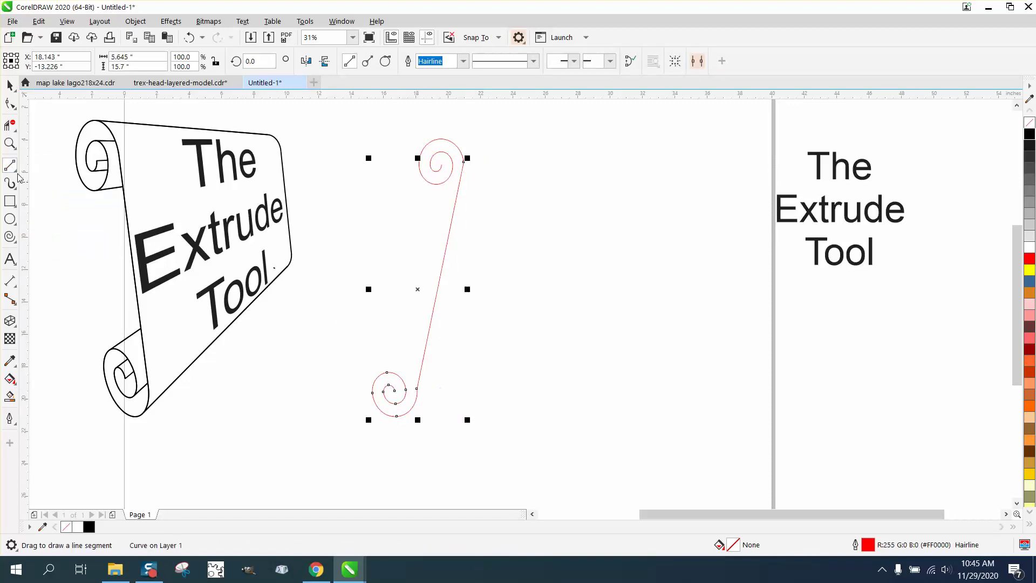
click(10, 143)
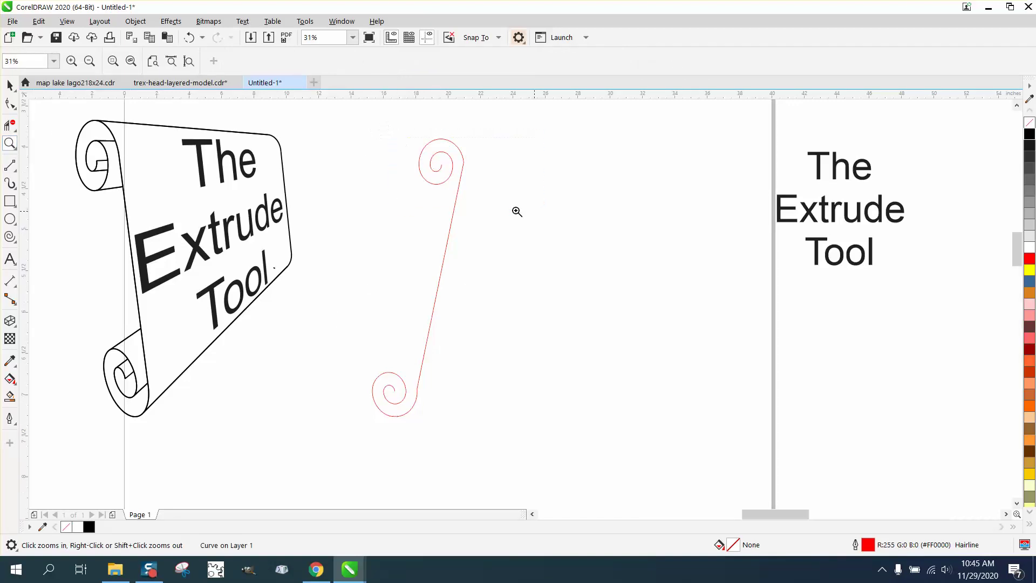
drag(517, 212, 415, 130)
Rotate the upper spiral to about 164.7 degrees
key(space)
click(391, 255)
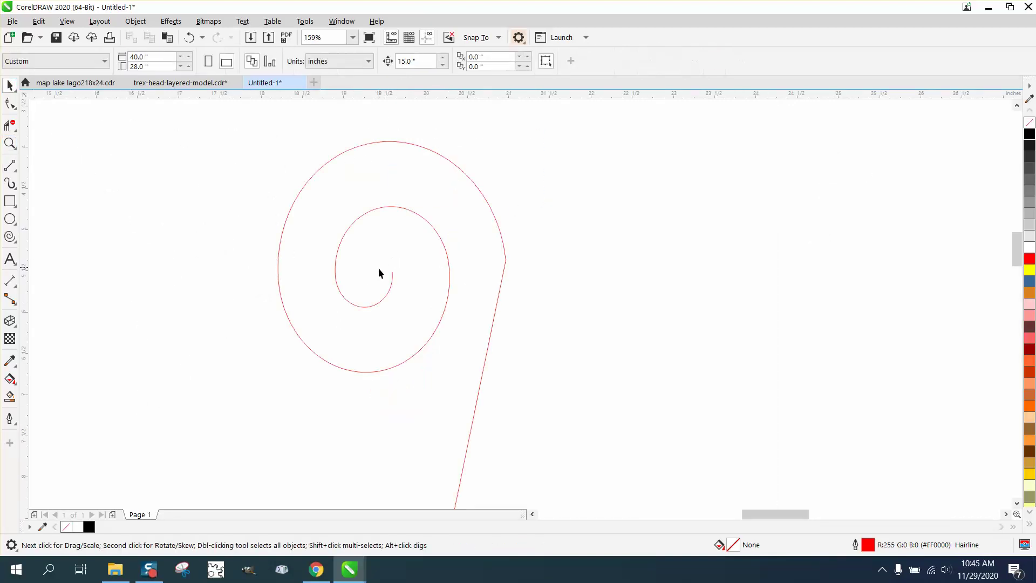
click(392, 278)
click(392, 278)
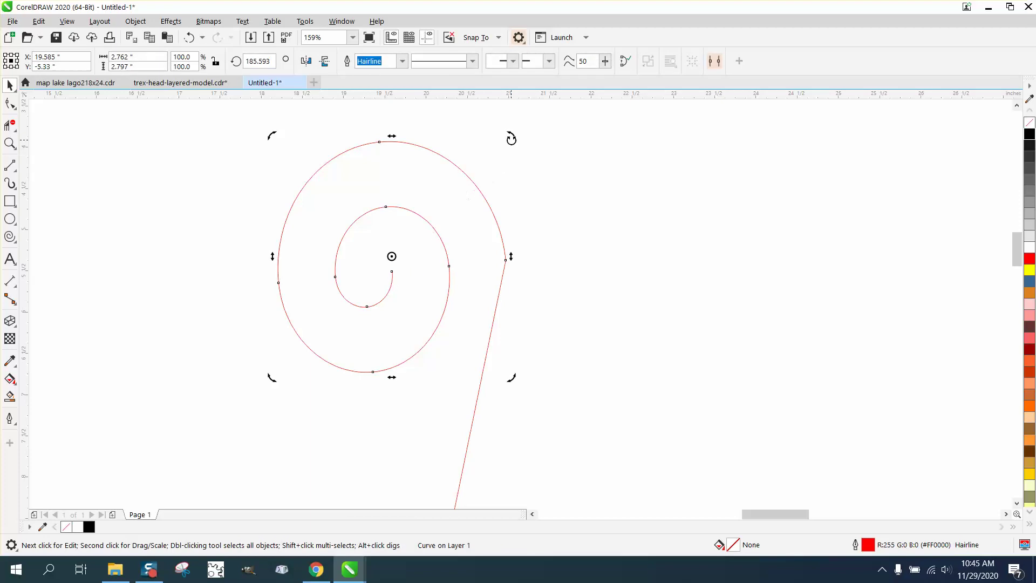
drag(511, 139, 533, 192)
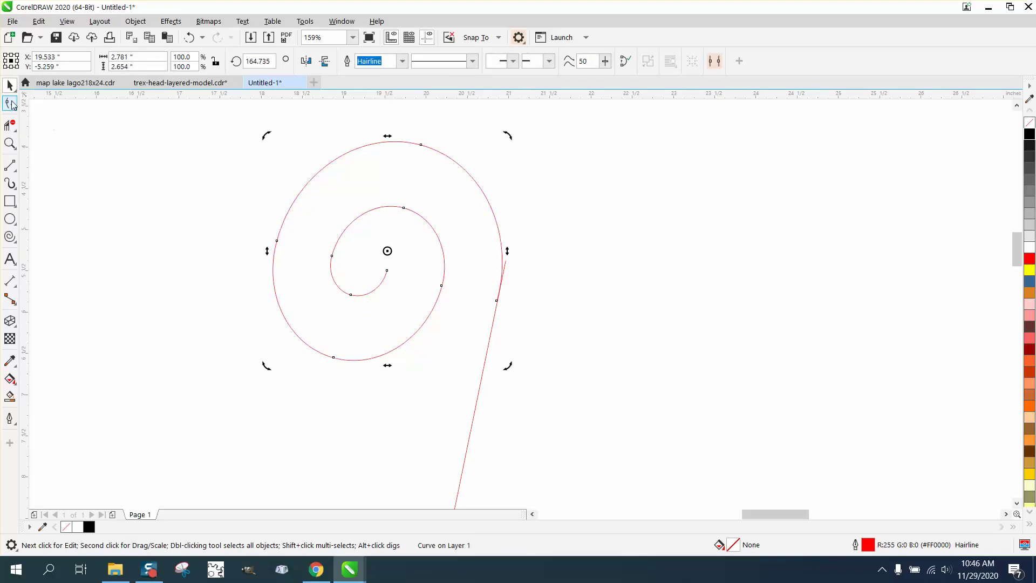
Snap the line's top end node onto the upper spiral's outer end
key(F10)
drag(505, 266, 551, 328)
drag(551, 328, 501, 306)
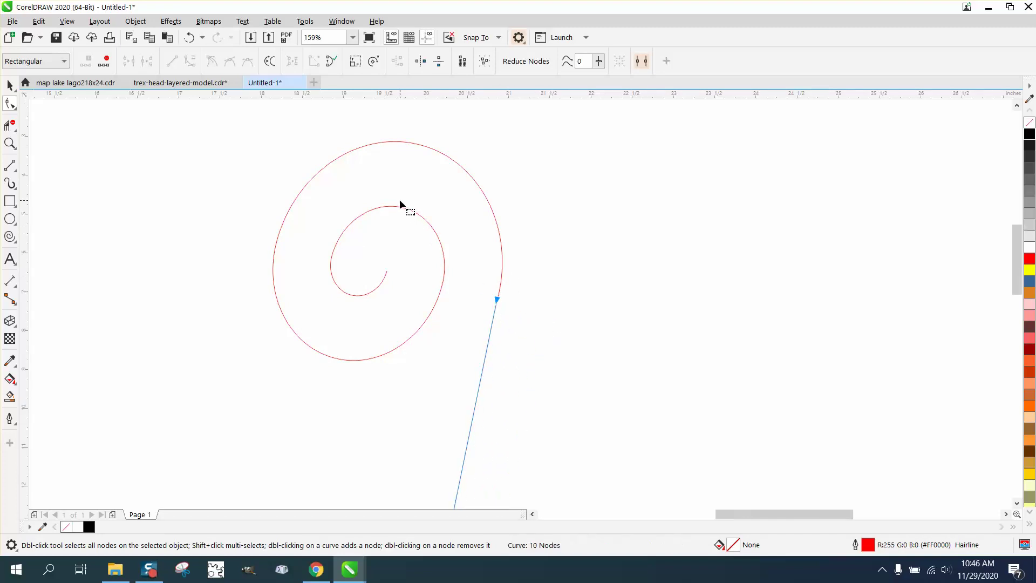
scroll(381, 189, down, 8)
Marquee the two spirals with their connecting line and apply Combine (Ctrl+L)
click(9, 84)
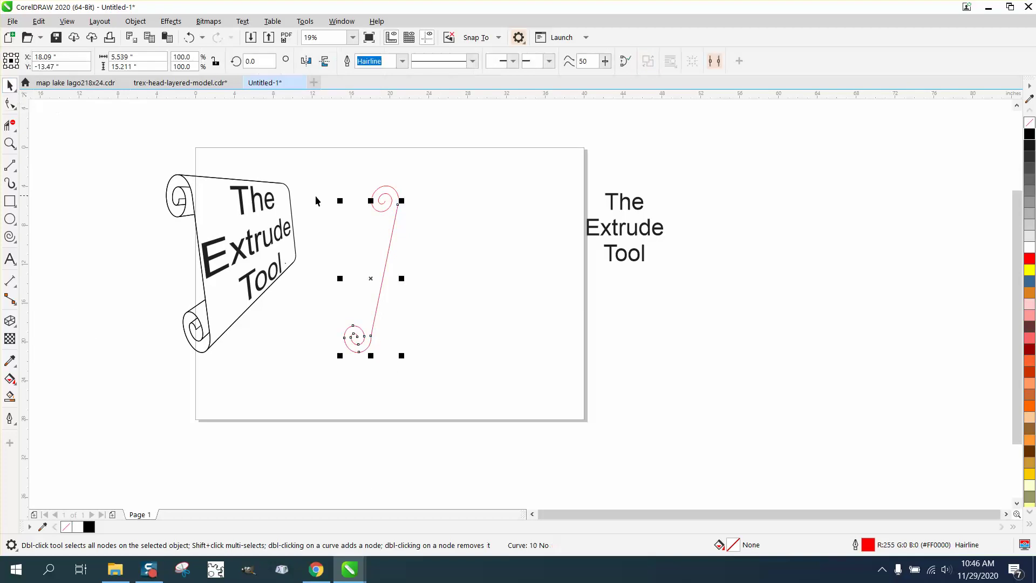
drag(322, 173, 487, 380)
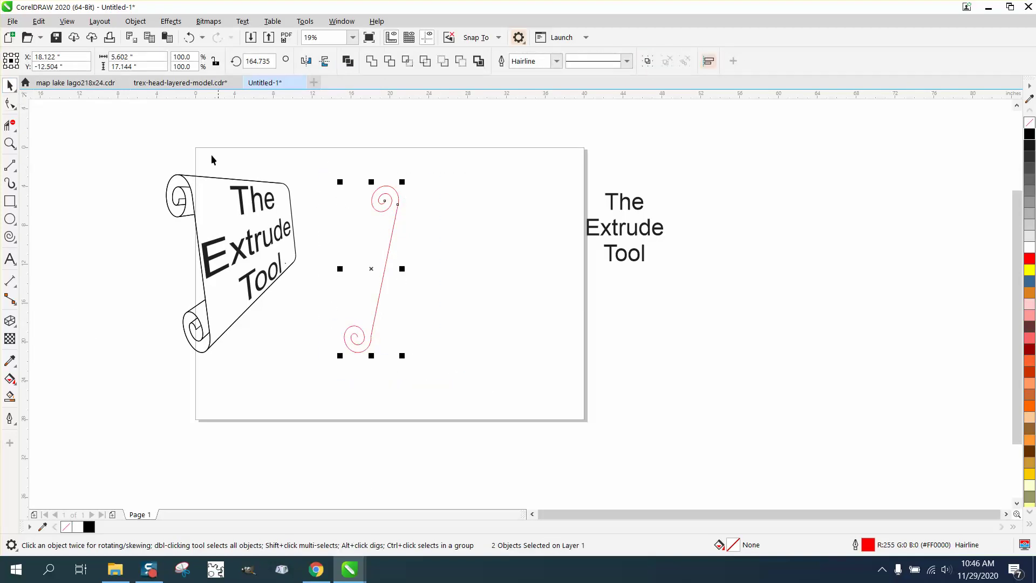
click(135, 21)
click(160, 300)
drag(333, 168, 462, 391)
click(189, 38)
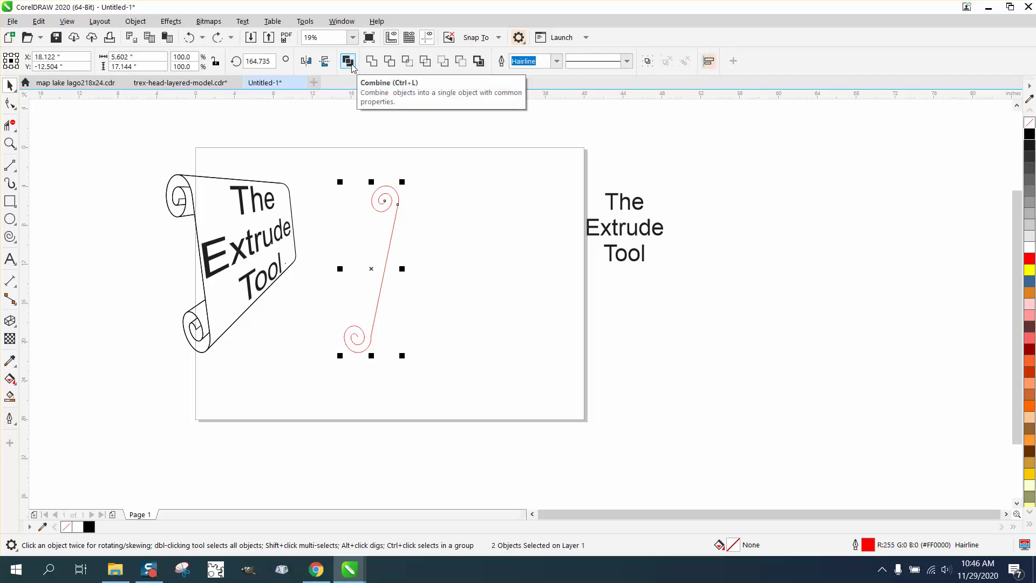
drag(332, 143, 448, 335)
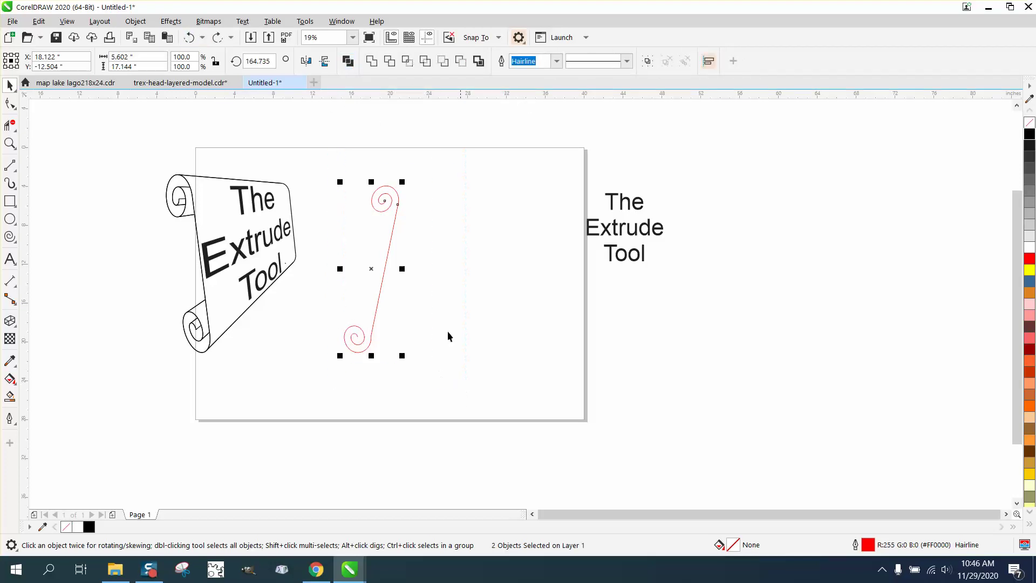
click(348, 61)
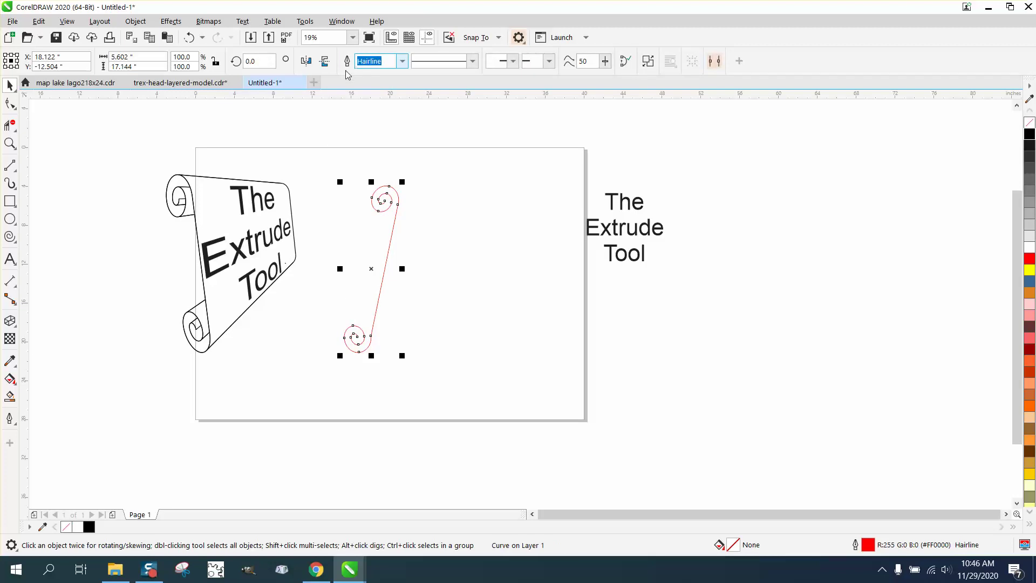
Extrude the combined spiral curve with the Extrude tool
click(15, 325)
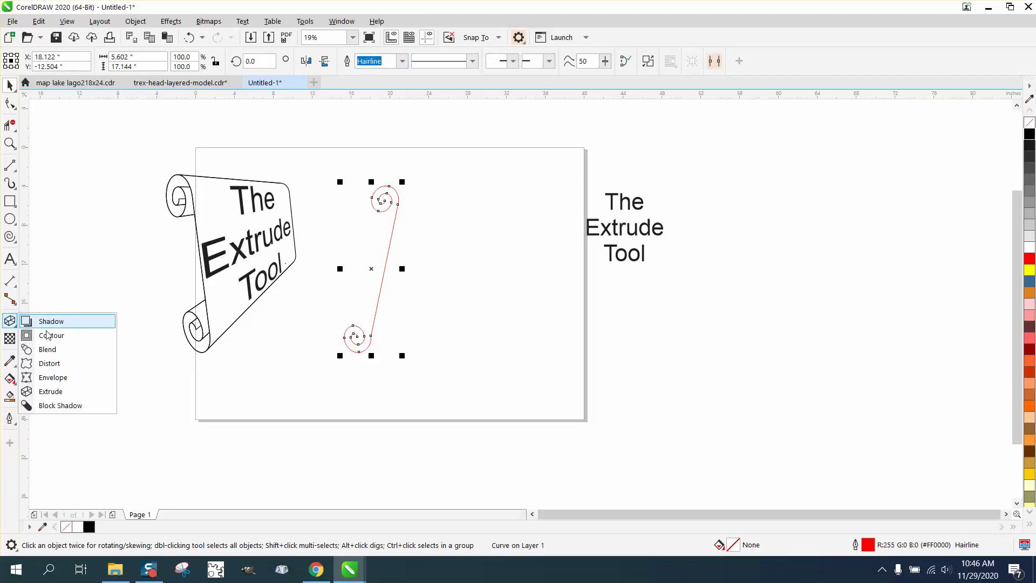
click(50, 392)
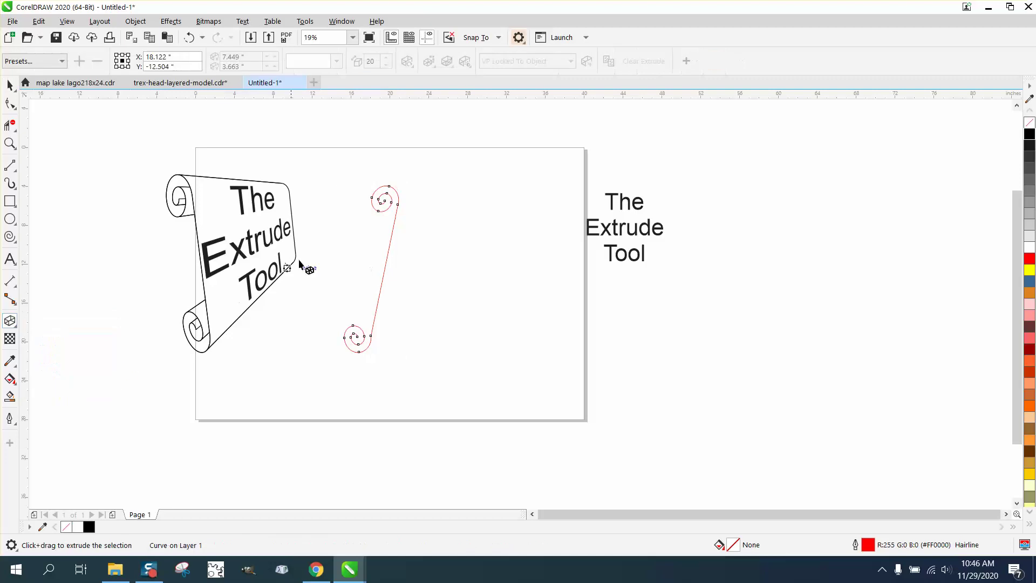
drag(385, 204, 386, 209)
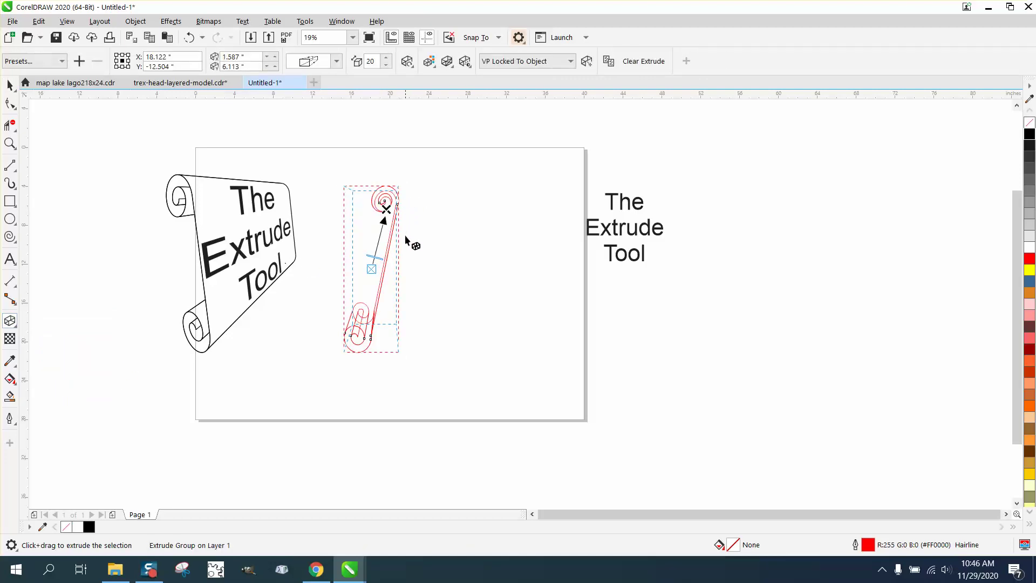
Change the extrusion's outline colour from red to black
click(9, 85)
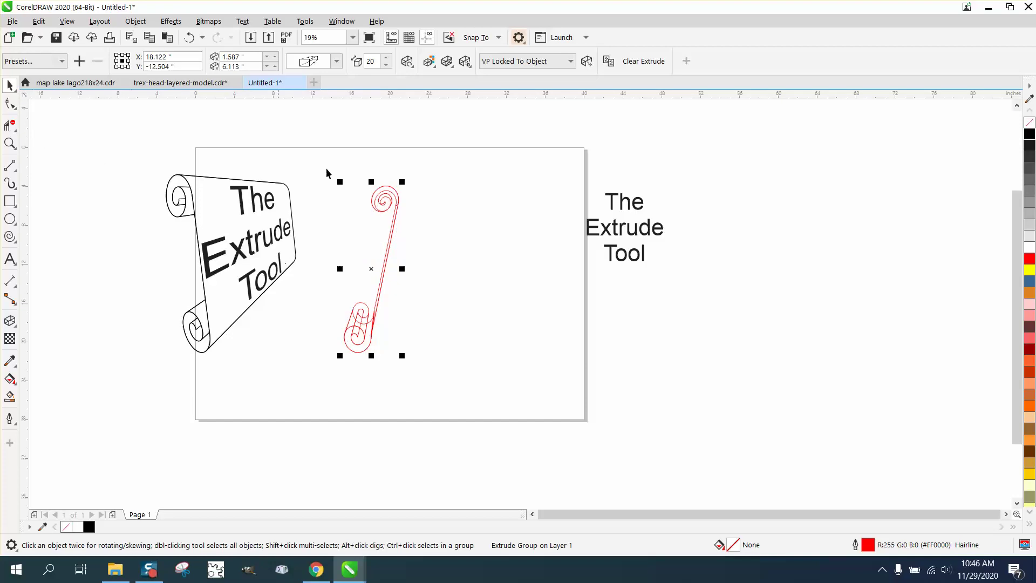
right_click(1030, 251)
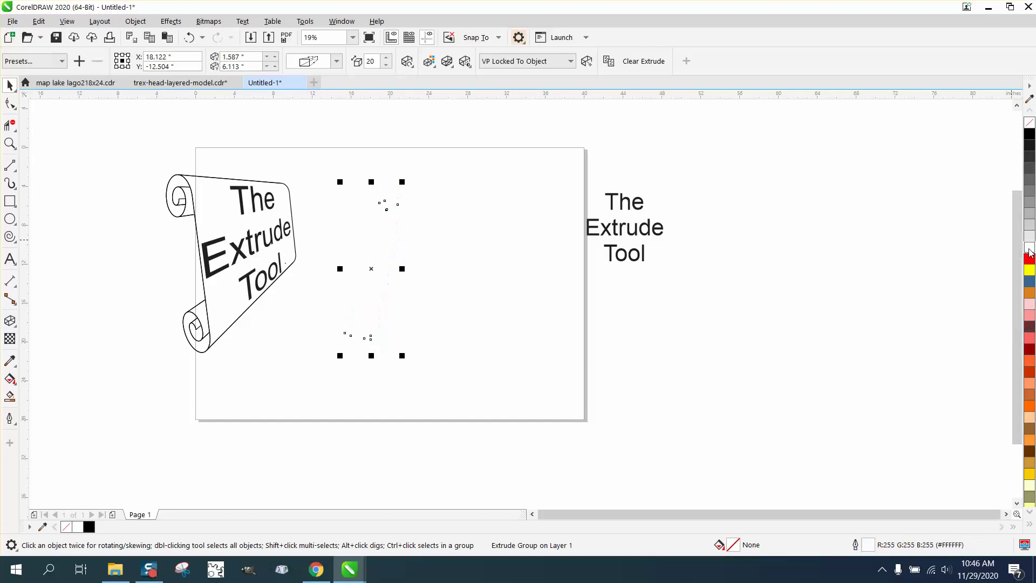
right_click(1031, 135)
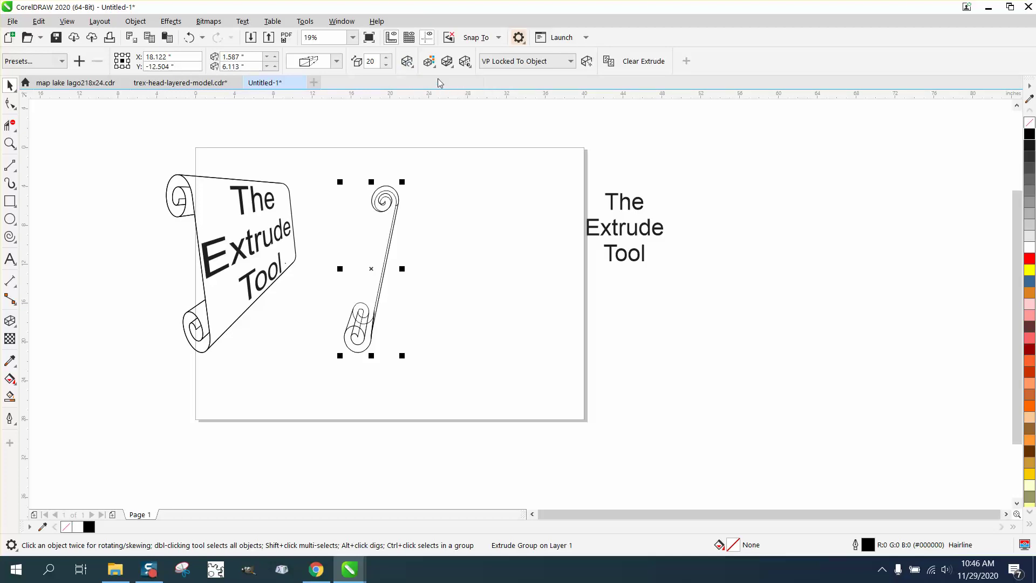
Turn the extrusion with Extrude Rotation so the rolled ends show as tilted cylinders
click(406, 61)
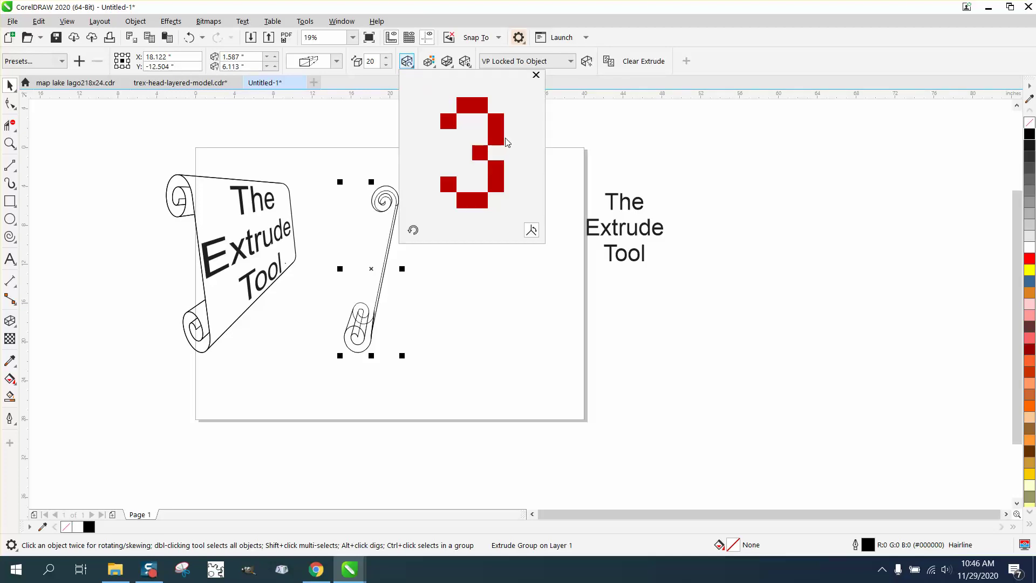
drag(506, 141, 477, 141)
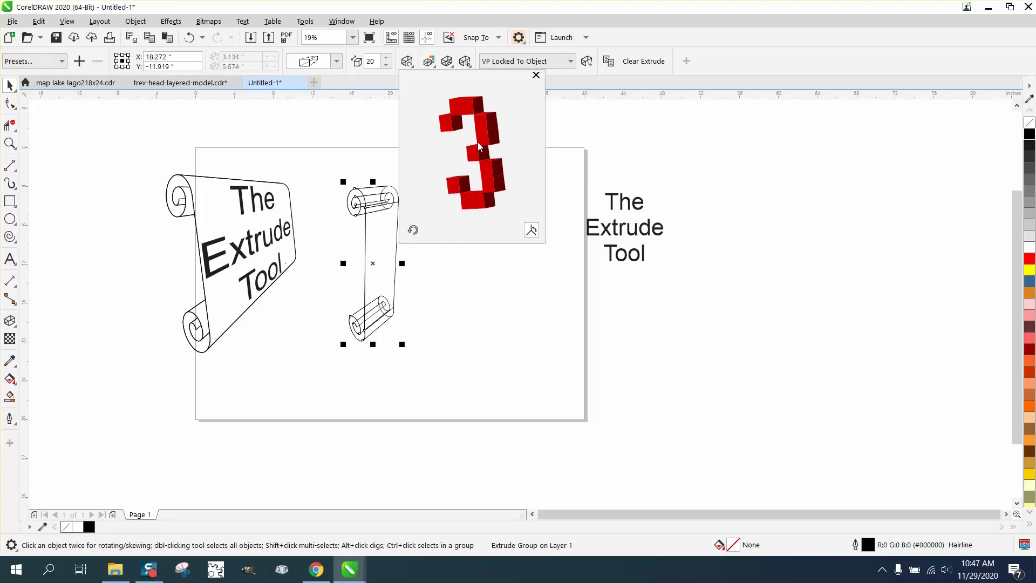
click(484, 267)
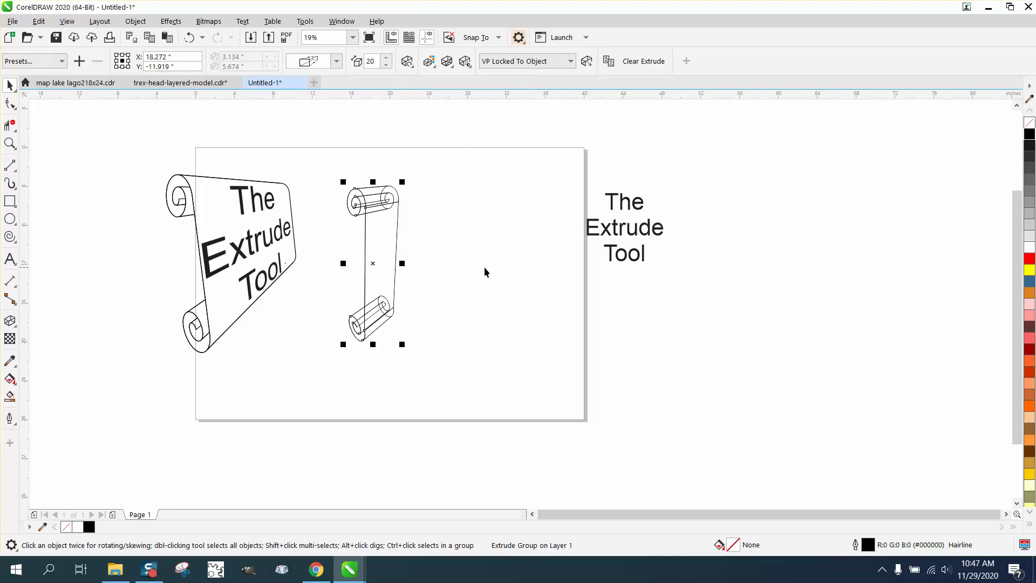
Increase the extrusion depth from 20 to 45
click(9, 321)
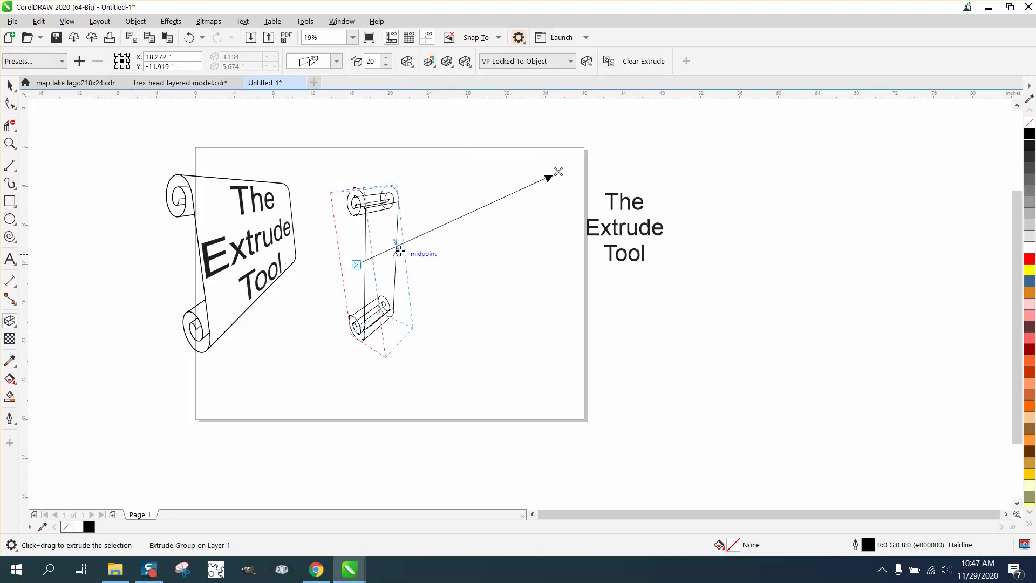
drag(400, 250, 433, 231)
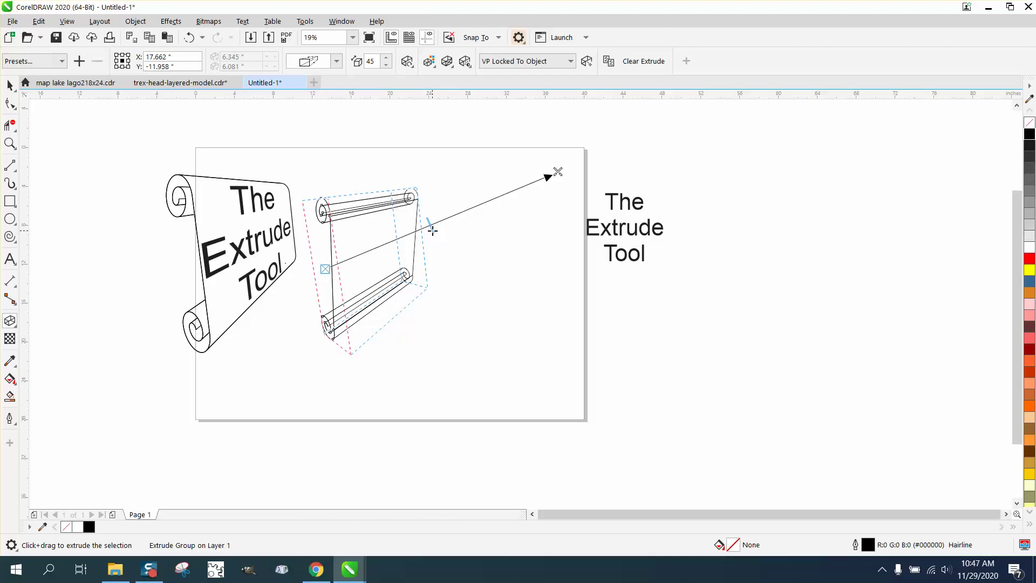
click(10, 85)
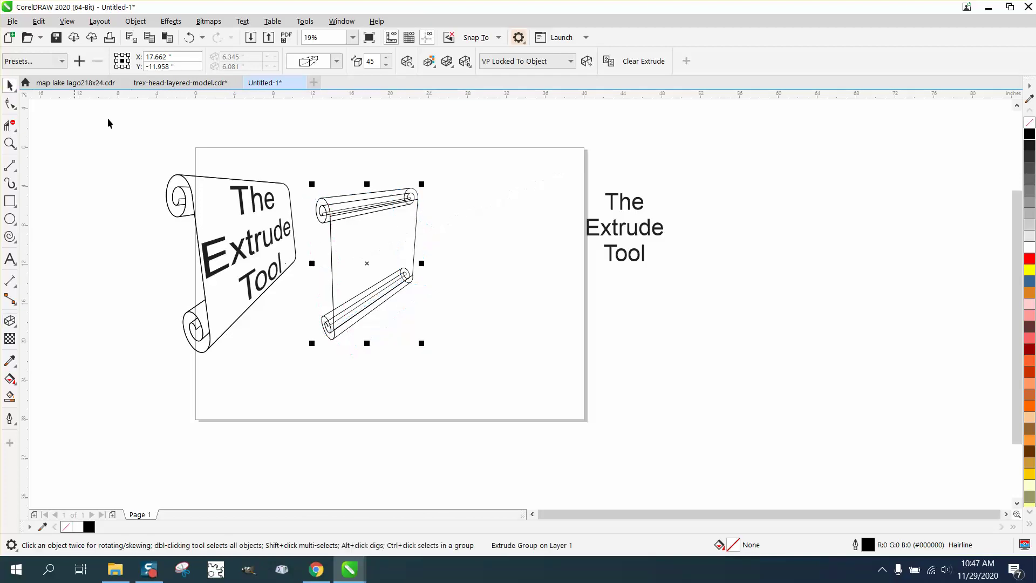
Zoom in on the extruded scroll and select it as a whole
click(16, 146)
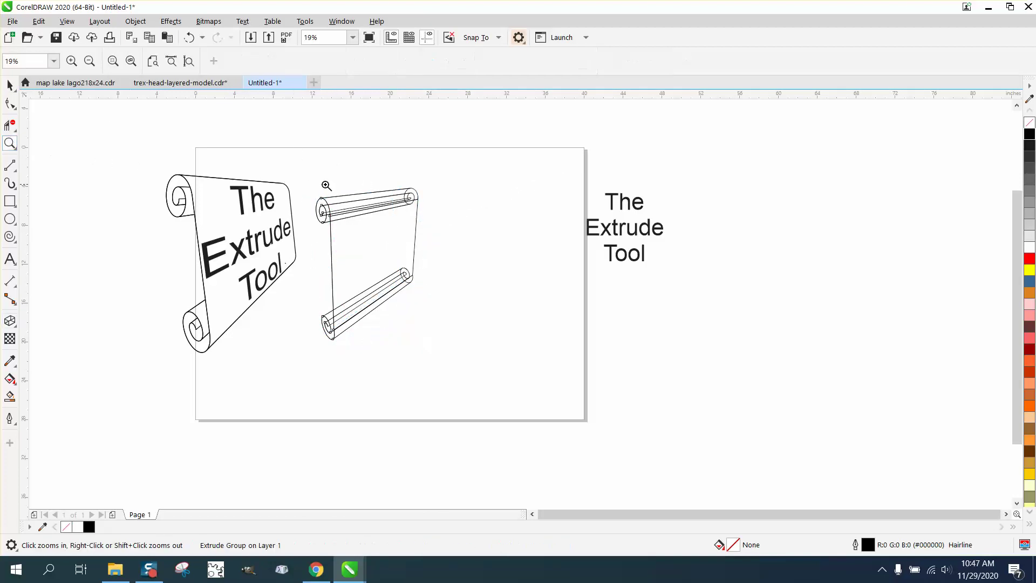
click(281, 206)
click(10, 84)
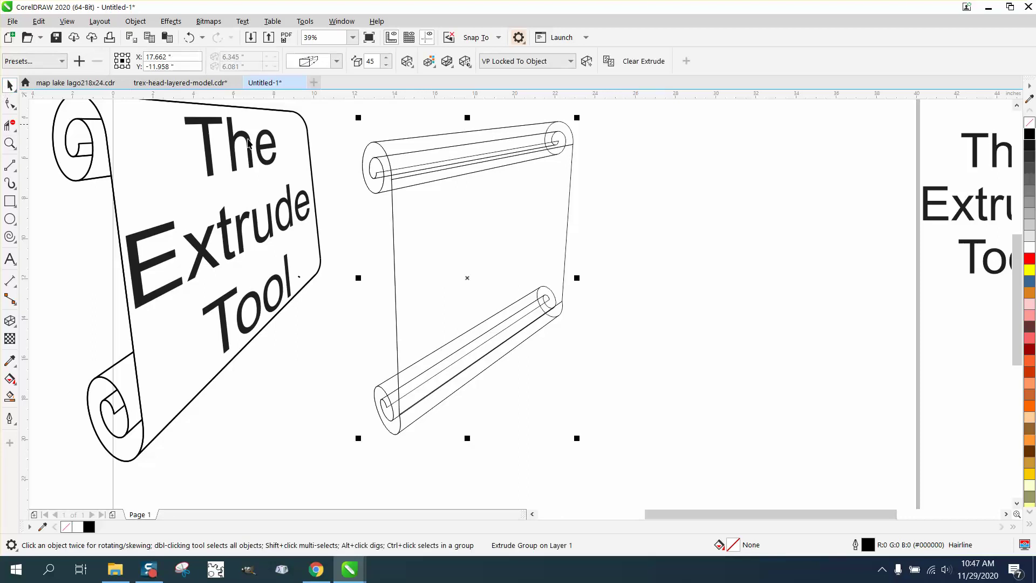
scroll(357, 125, down, 2)
drag(522, 296, 522, 296)
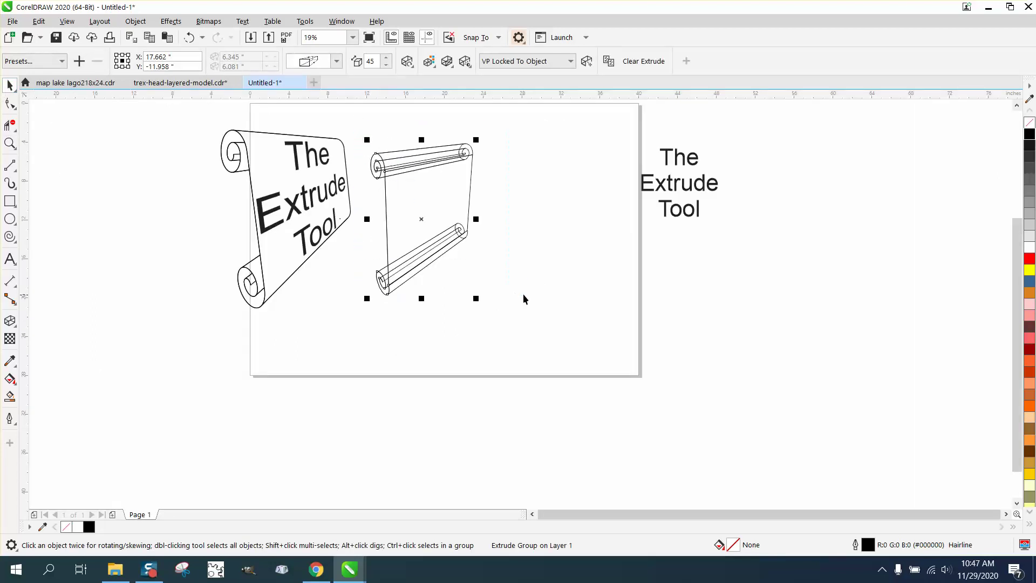
click(136, 21)
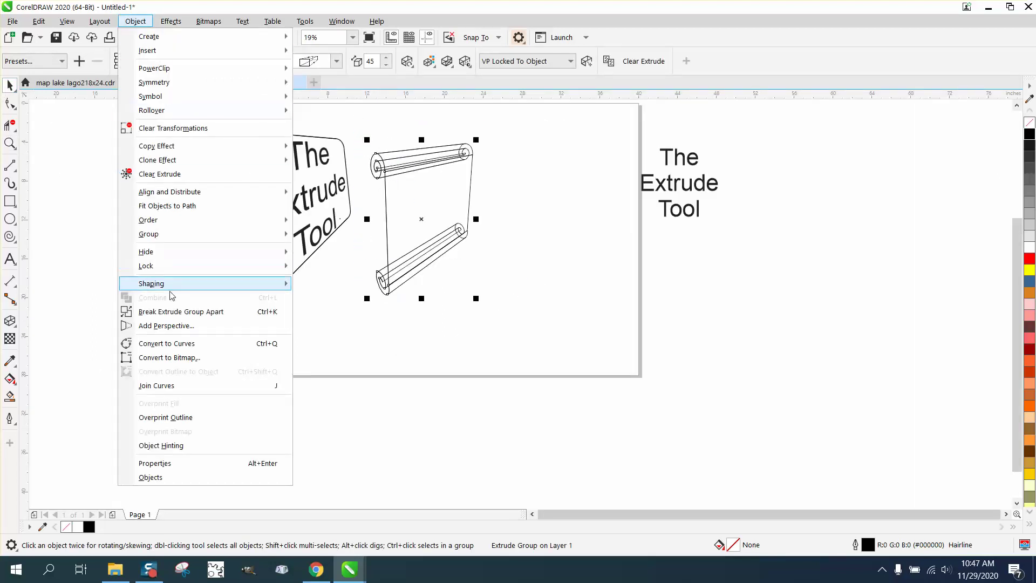
Break the extrude group apart, then erase the top roll's inner lines with Virtual Segment Delete
click(187, 314)
click(10, 143)
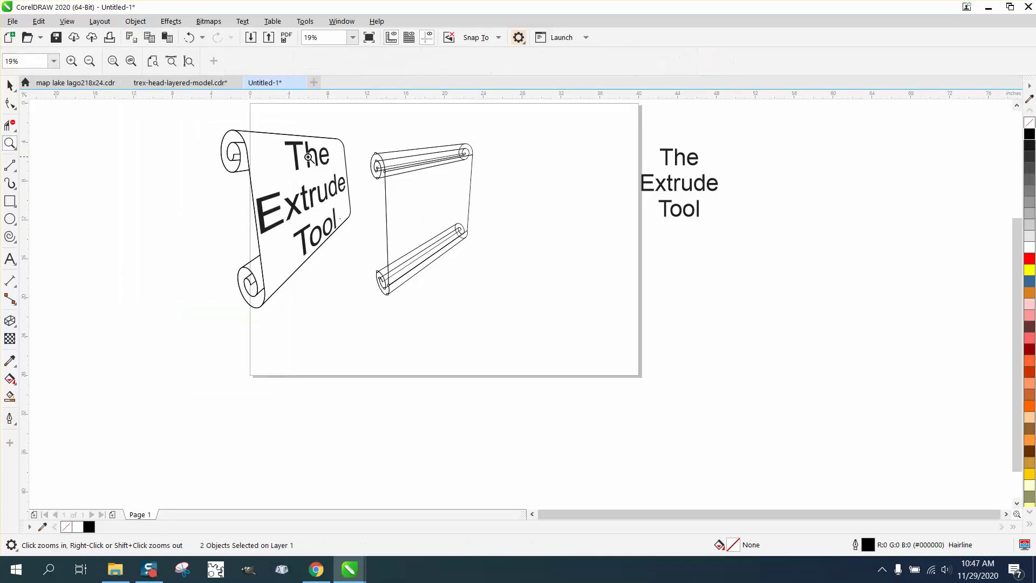
drag(330, 130, 555, 327)
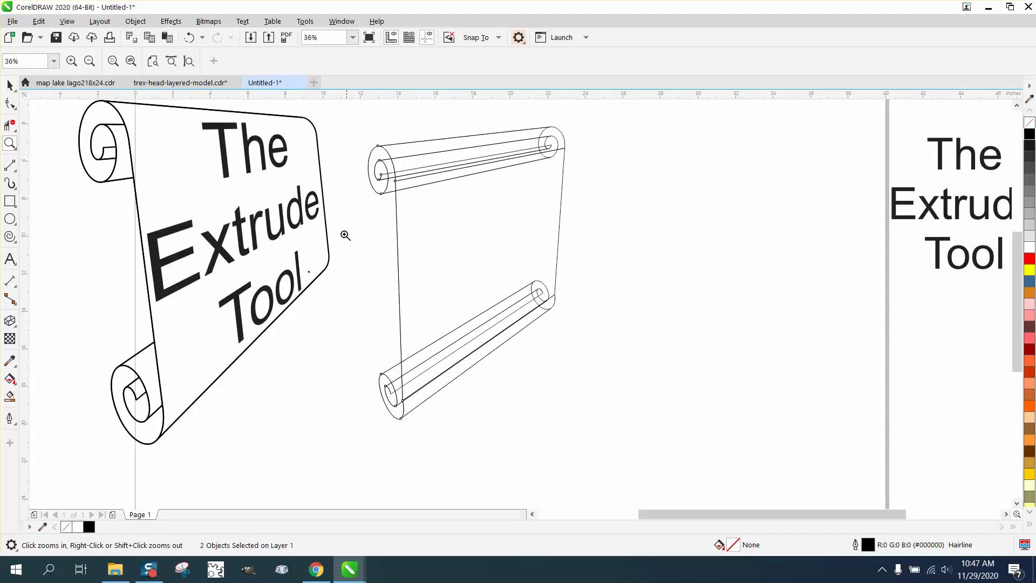
click(10, 125)
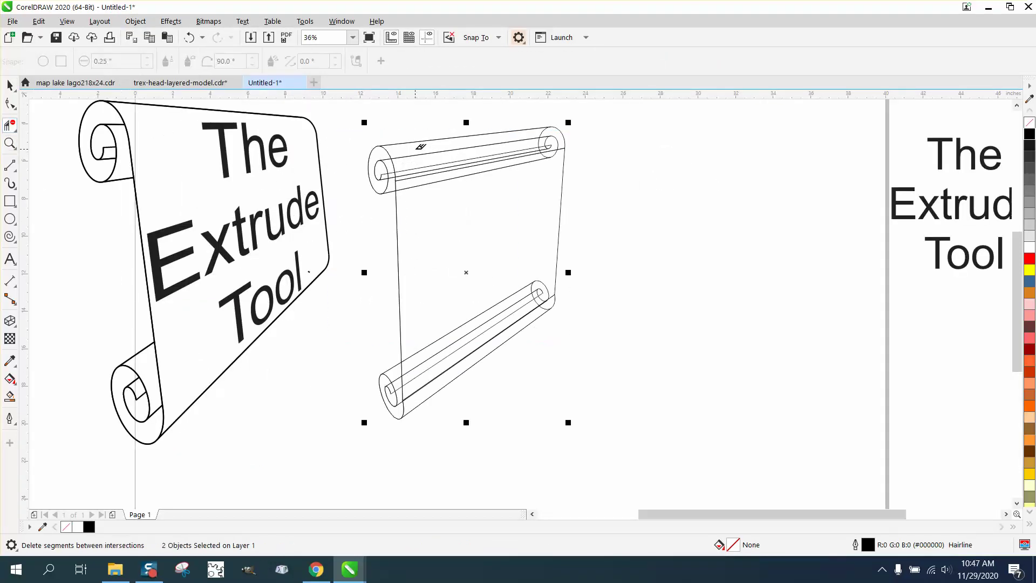
drag(417, 144, 434, 196)
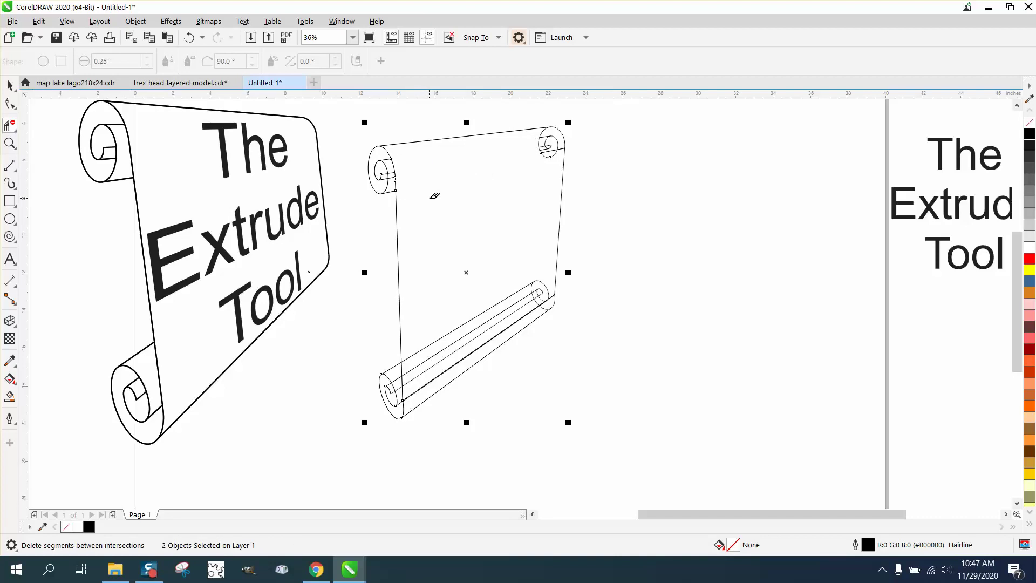
Delete the overlapping lines inside the top-right roll and the lower roll's inner parallel lines
click(9, 143)
drag(519, 140, 587, 204)
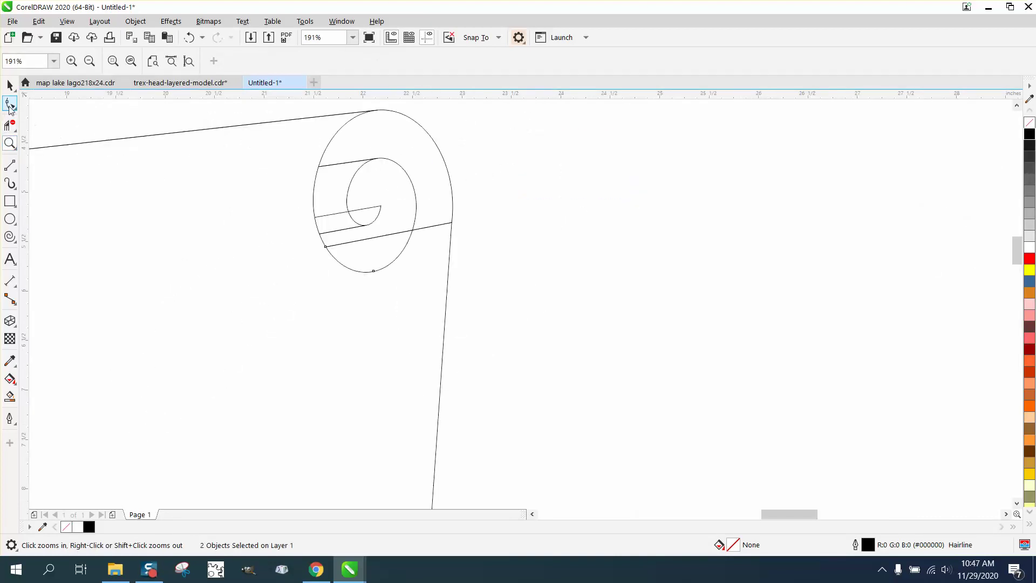
click(10, 125)
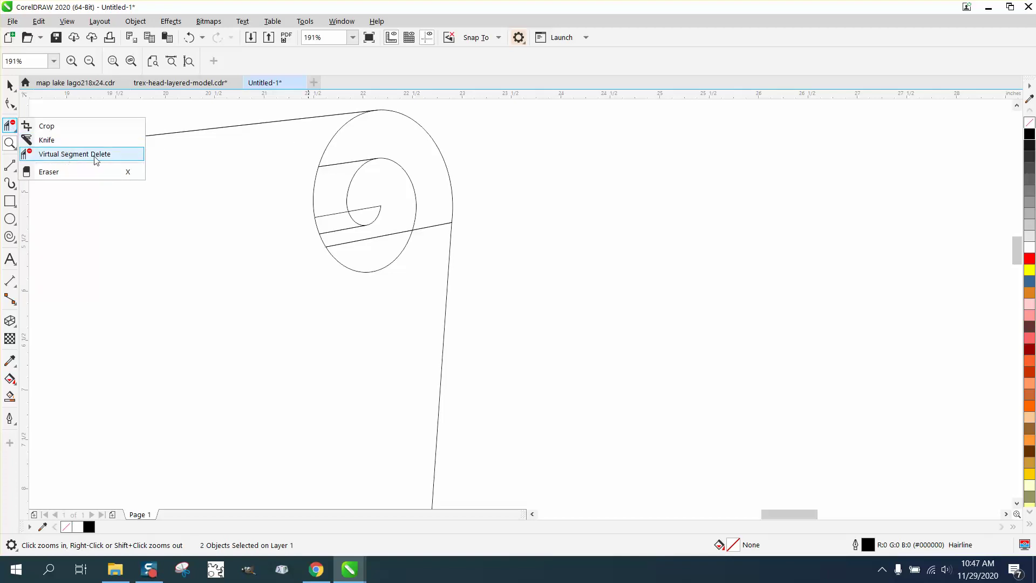
click(95, 155)
drag(291, 144, 432, 257)
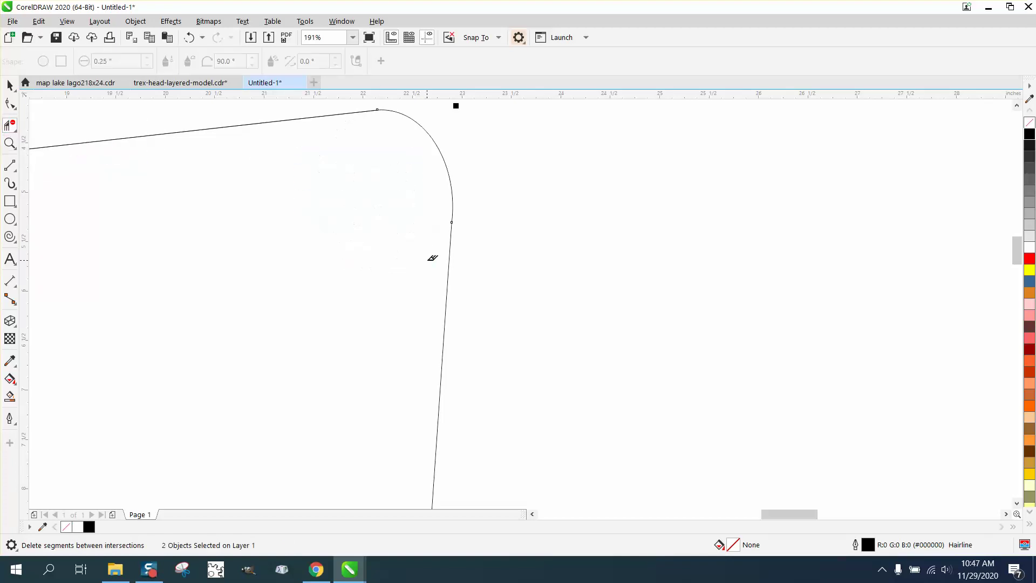
scroll(397, 200, down, 5)
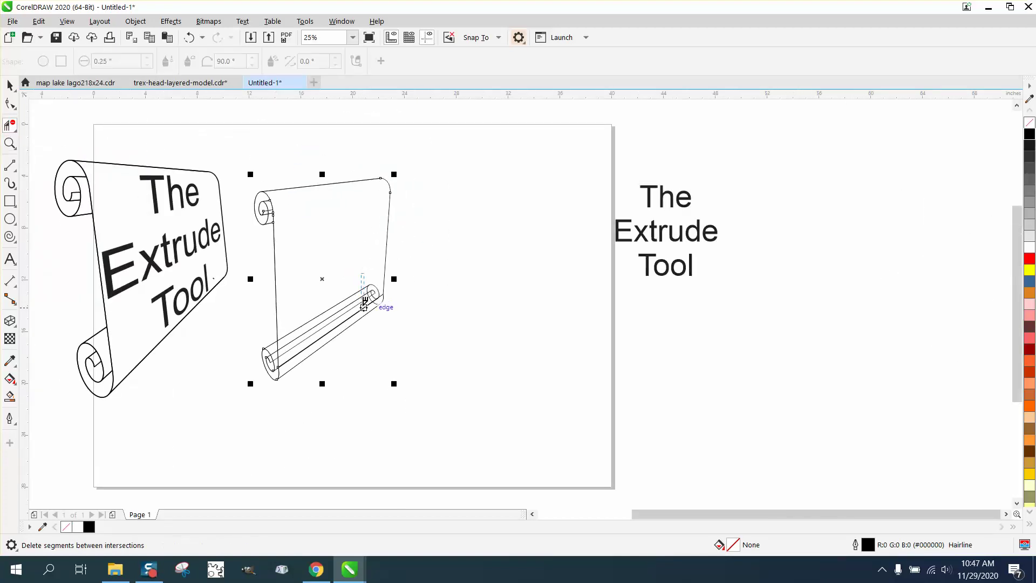
drag(366, 296, 324, 308)
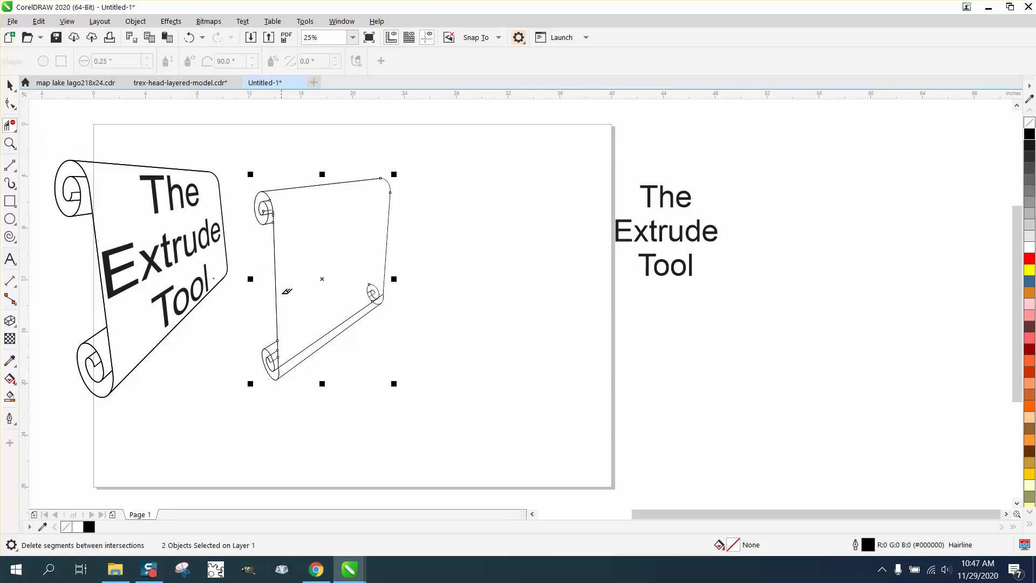
click(317, 336)
Remove the right-hand roll's hidden lines, its short inner segment and its lower arc
click(10, 143)
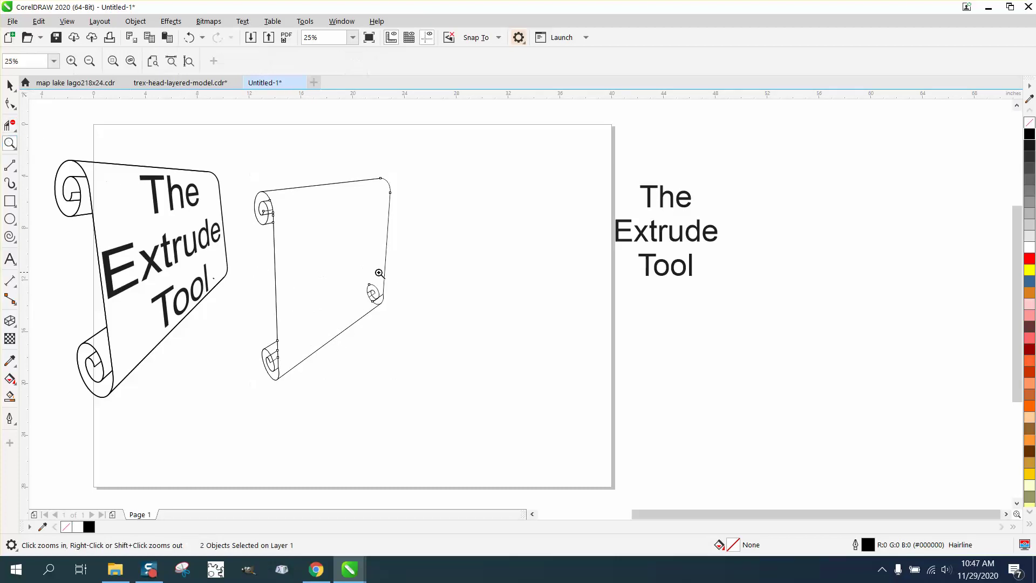
drag(348, 269, 423, 324)
click(9, 125)
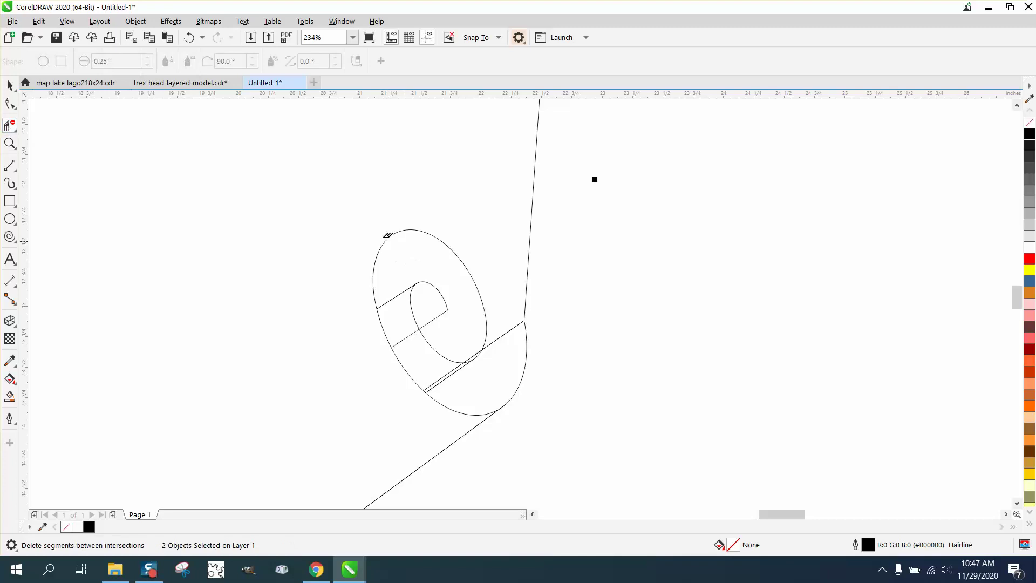
drag(354, 226, 480, 388)
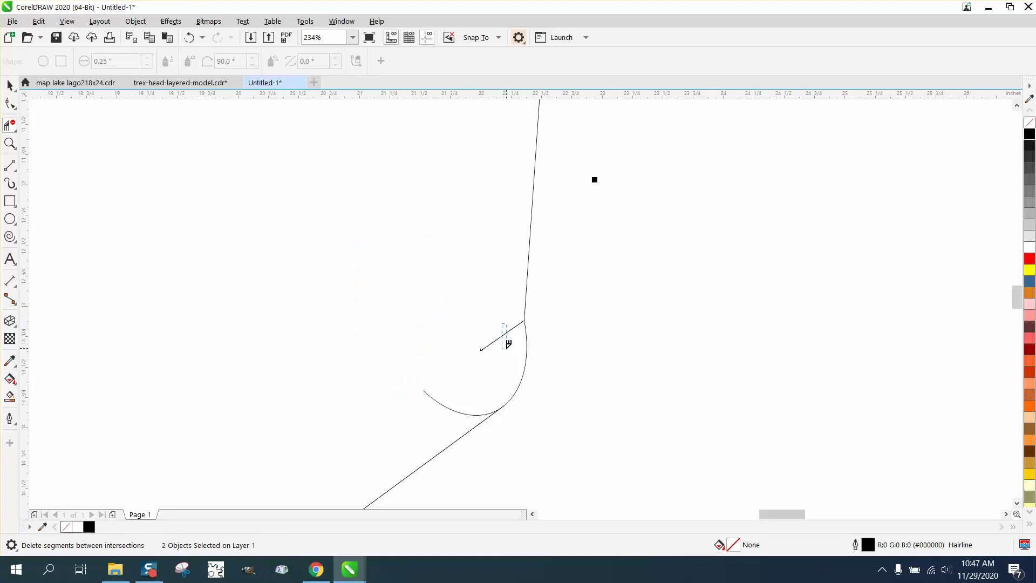
drag(508, 343, 509, 346)
click(438, 405)
scroll(426, 257, down, 3)
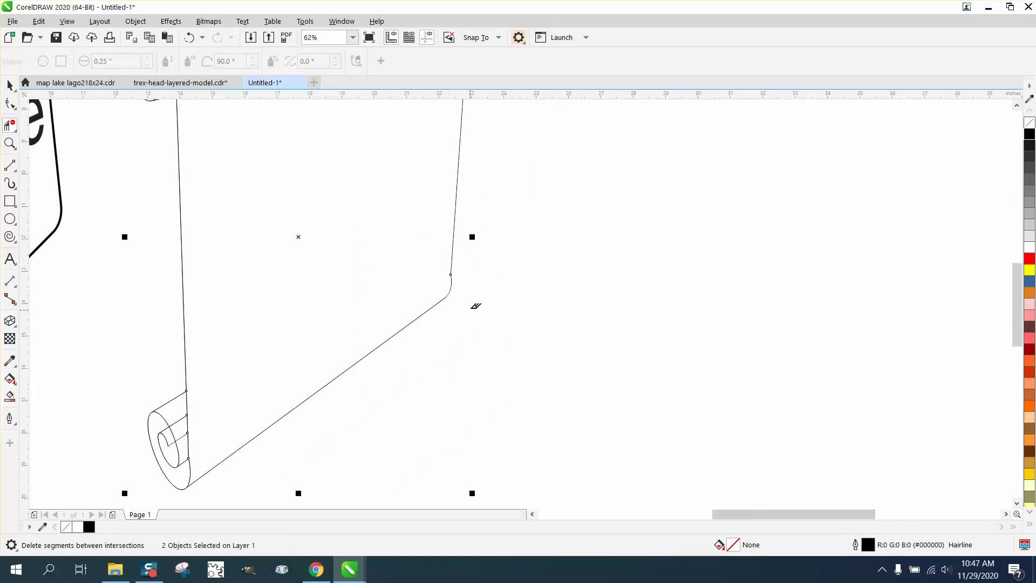
scroll(475, 306, down, 1)
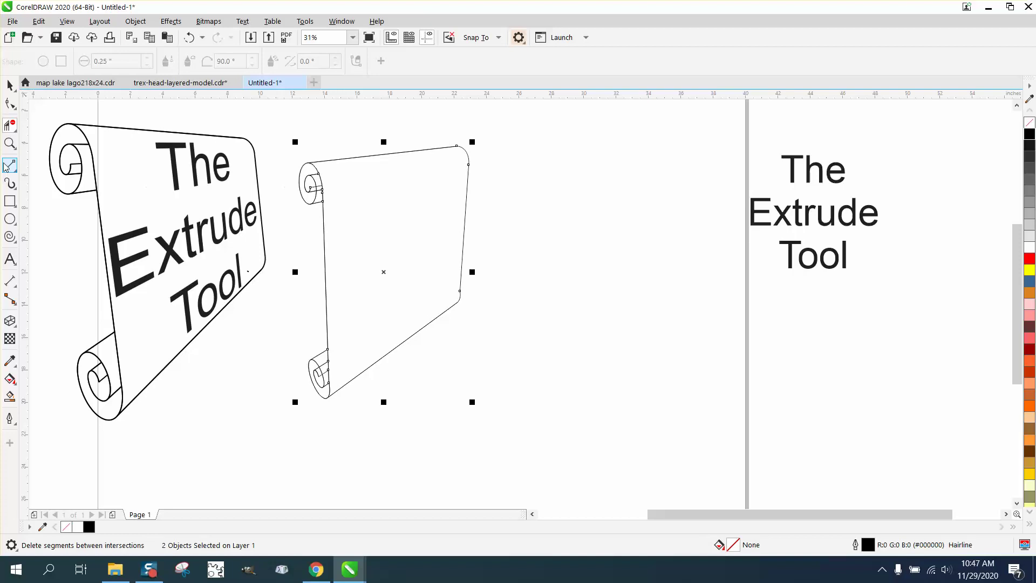
Zoom into the second scroll's upper roll and delete a stray segment, undoing the wrong deletion
click(10, 143)
click(420, 242)
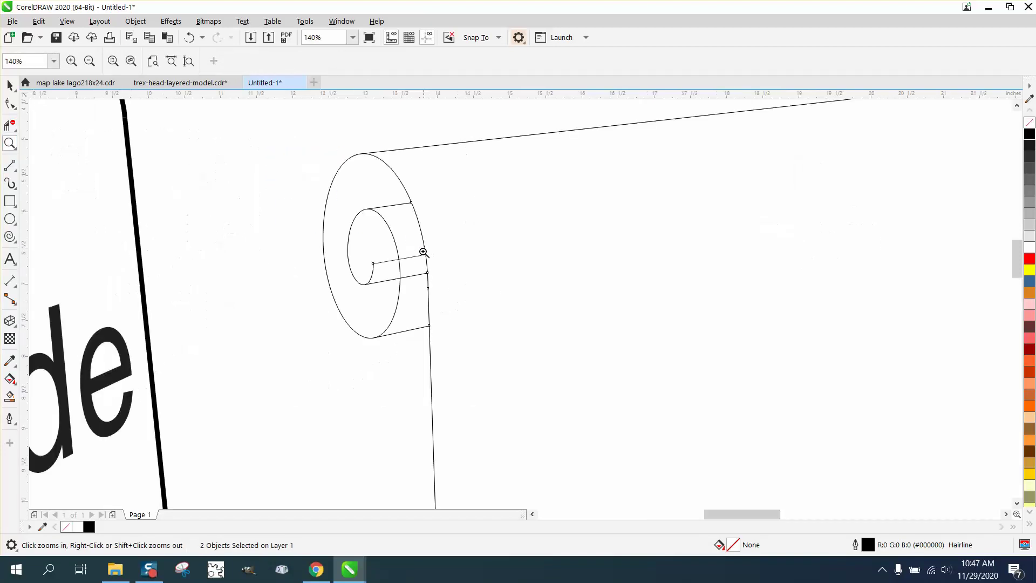
click(9, 125)
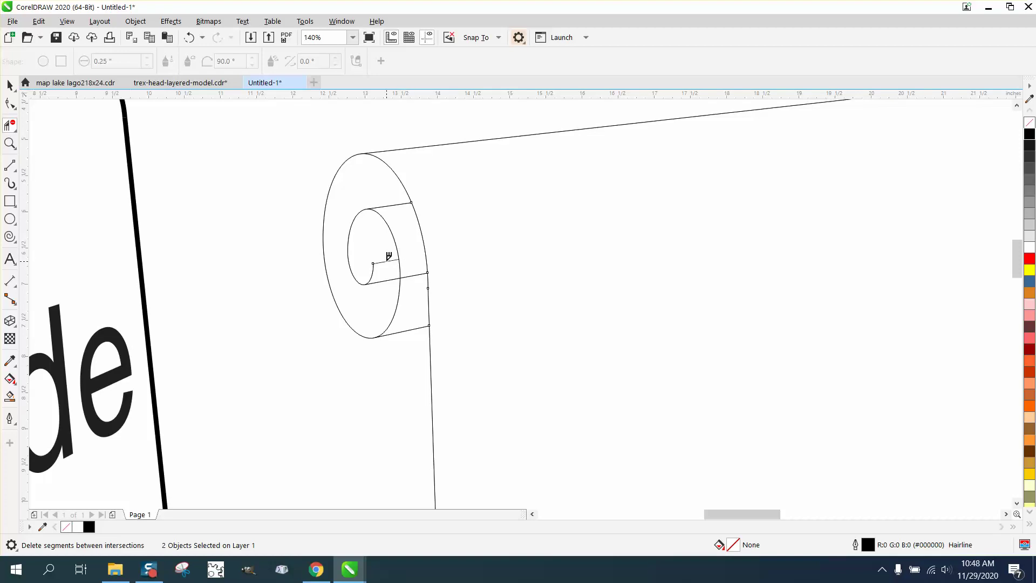
click(388, 261)
click(189, 37)
scroll(373, 249, down, 8)
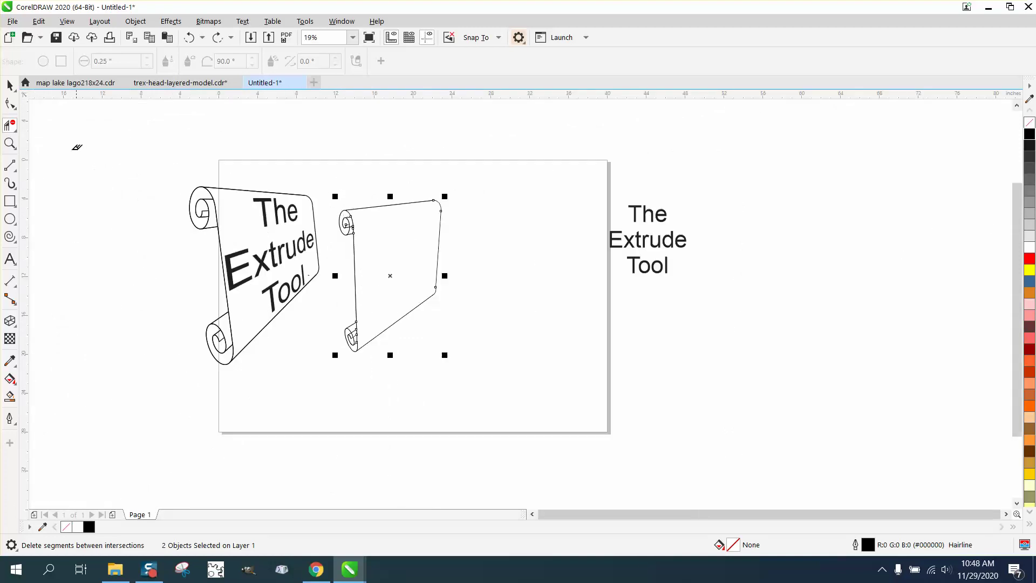
Remove the stray segment and the curl-to-edge segment inside the lower curl
click(9, 144)
drag(316, 309, 438, 393)
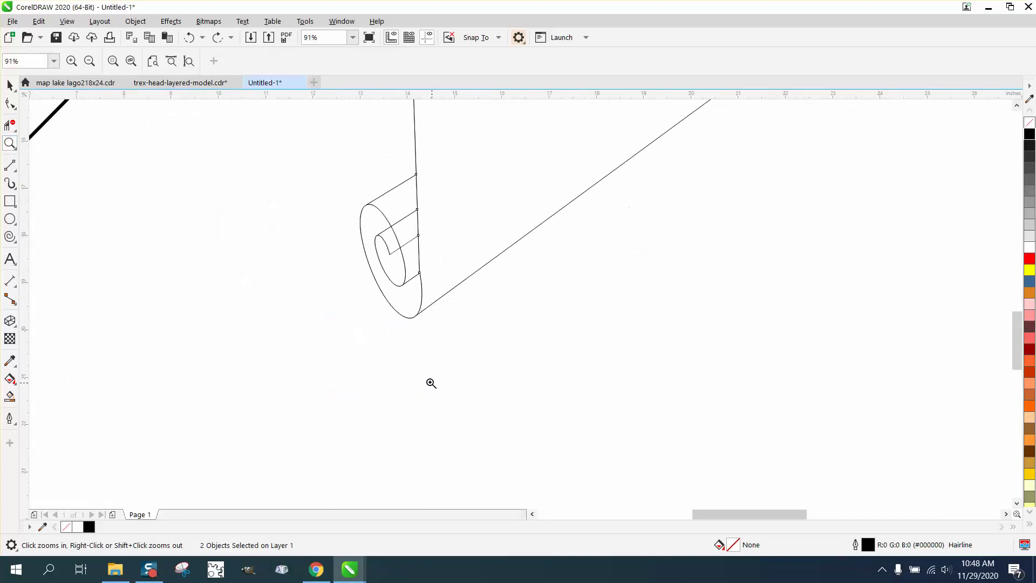
click(10, 125)
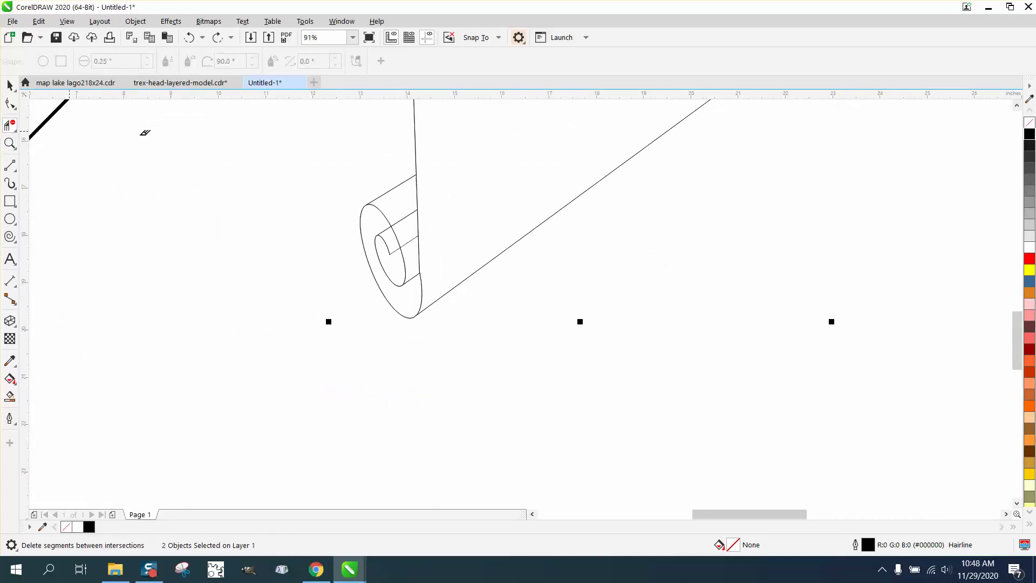
click(405, 217)
click(415, 238)
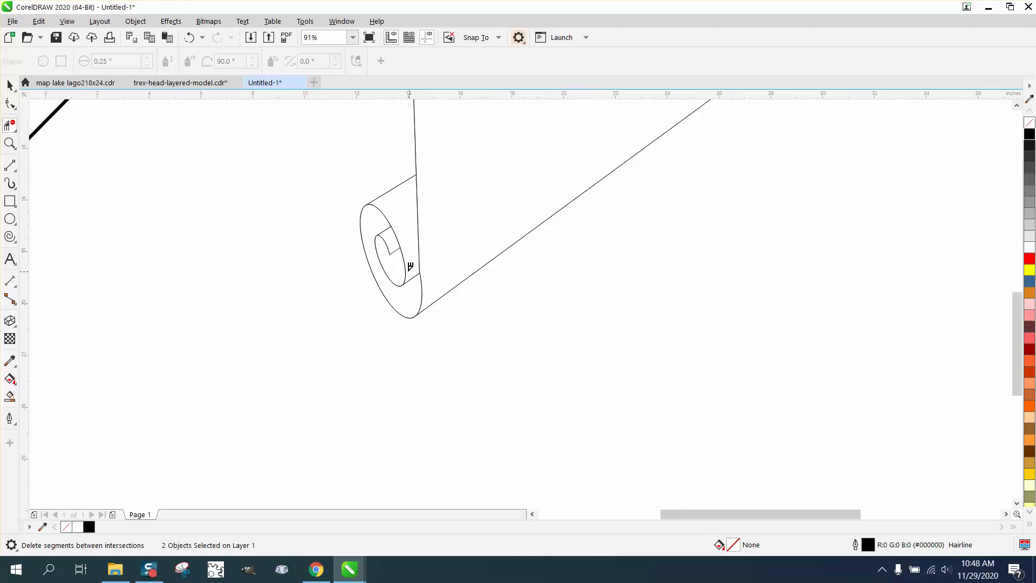
scroll(410, 266, down, 8)
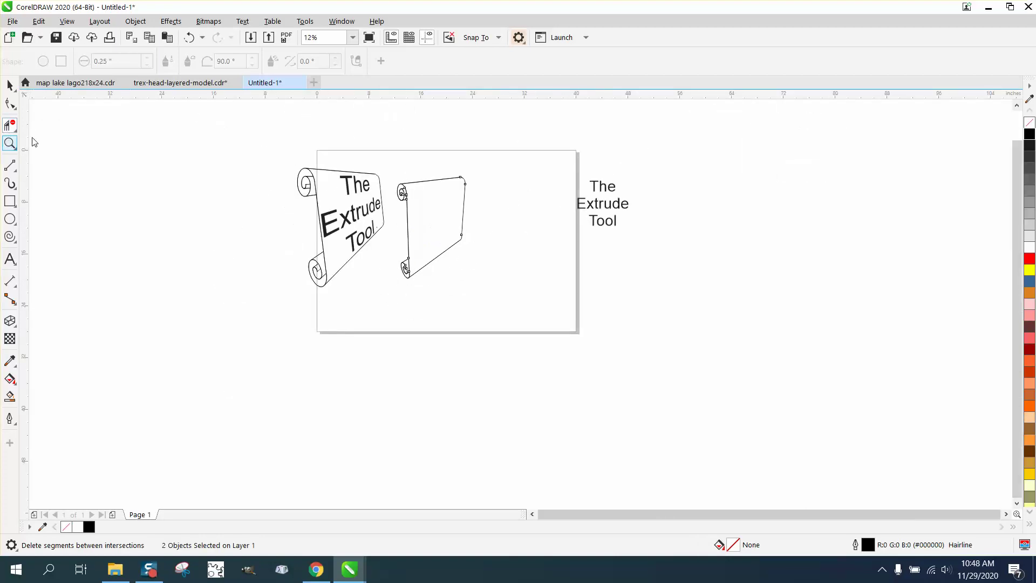
Trim the spiral segment and the edge line inside the upper curl's inner circle, then return to Pick
click(10, 143)
click(406, 192)
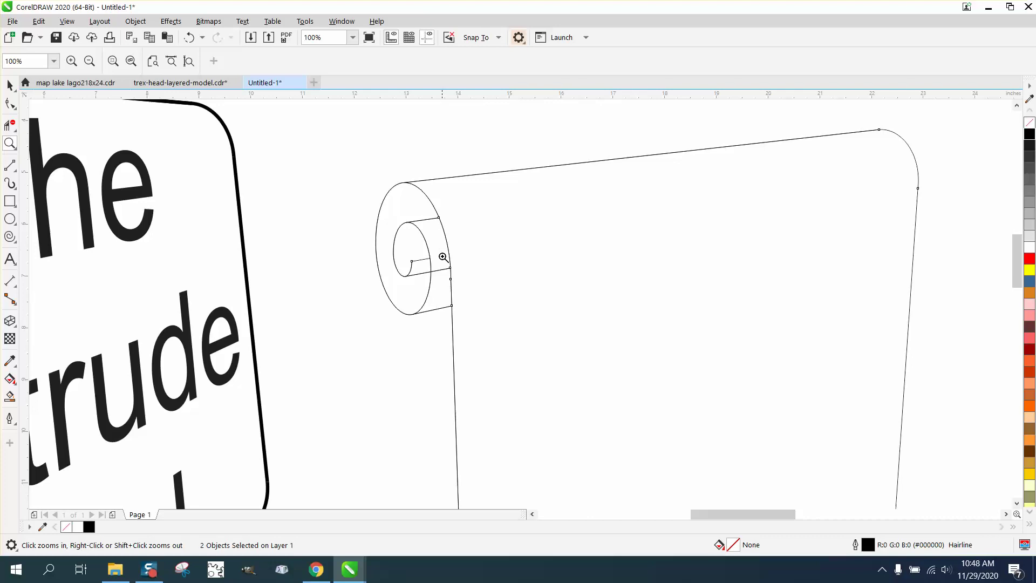
click(9, 125)
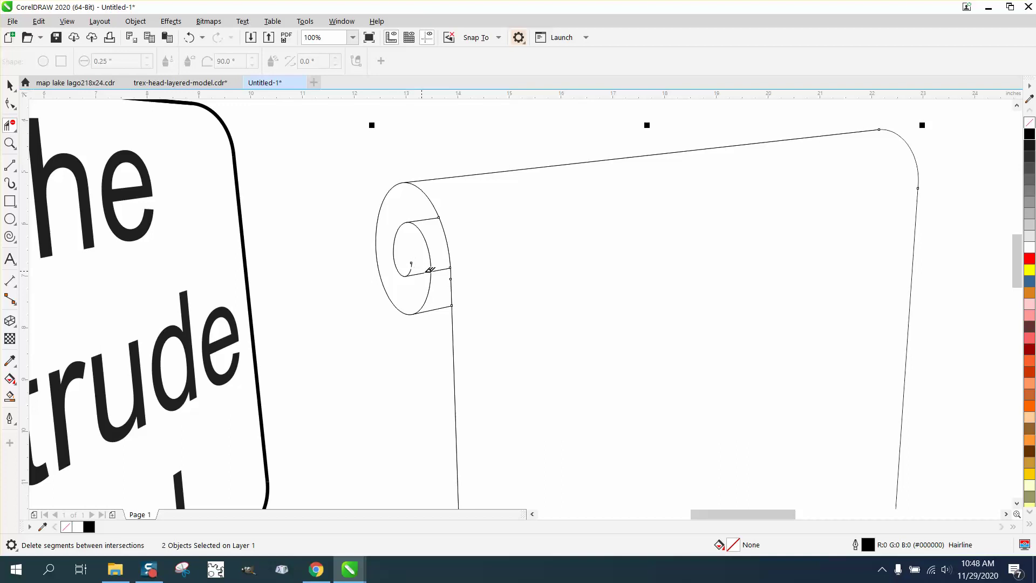
click(430, 268)
click(440, 269)
scroll(343, 209, down, 4)
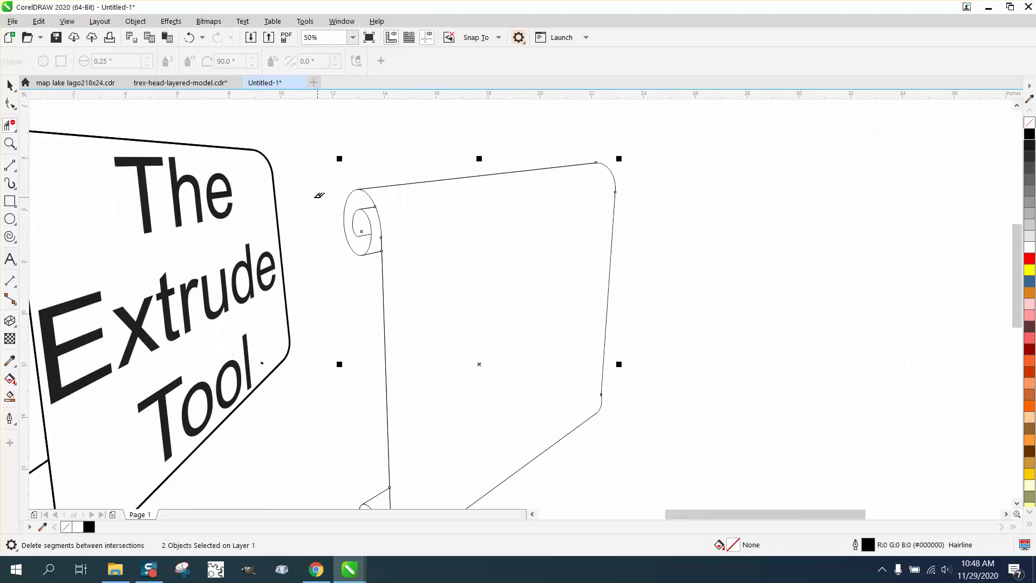
key(space)
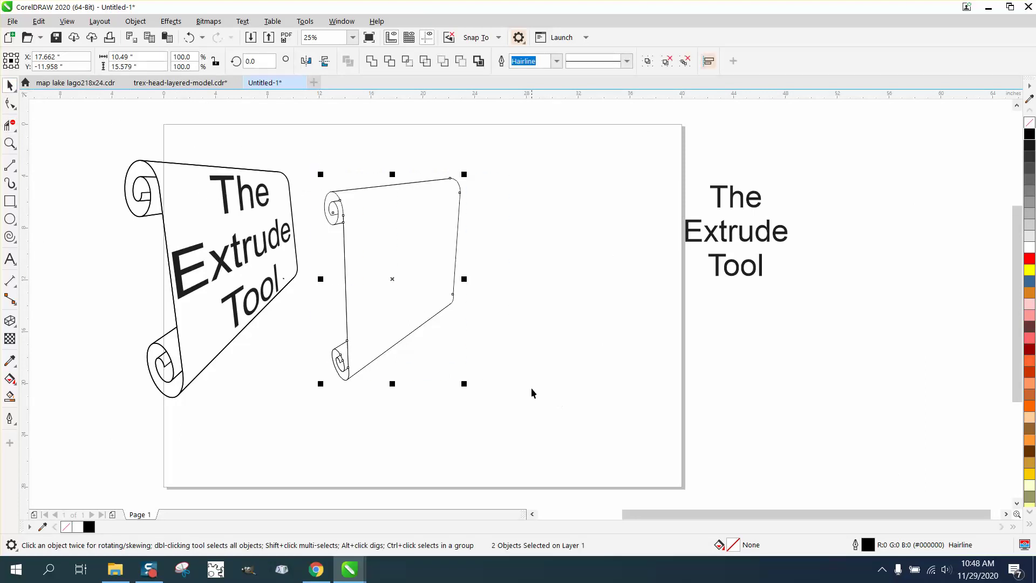
Set the second scroll's Outline Pen width to 16.0 px and apply it
double_click(869, 545)
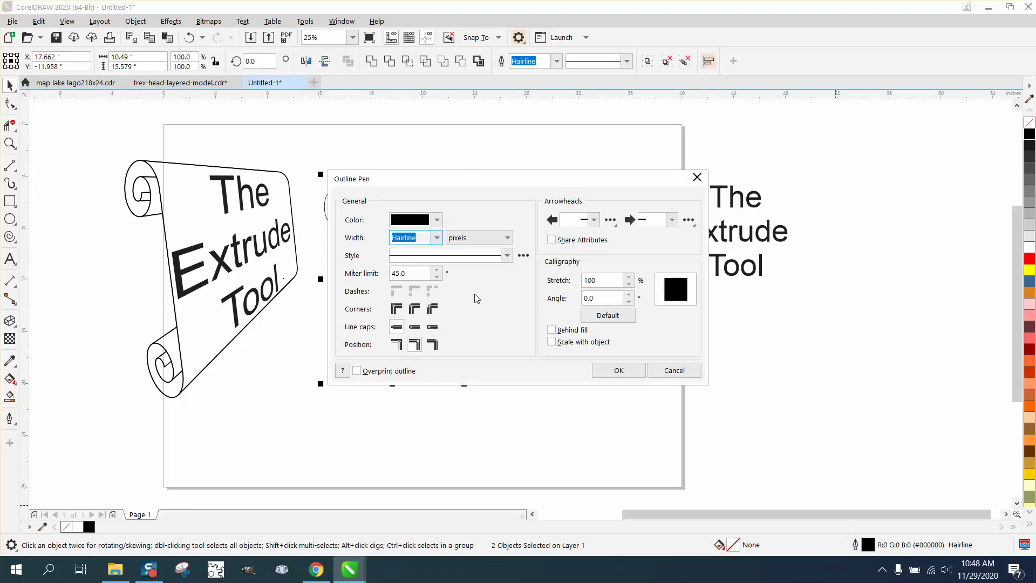
click(437, 237)
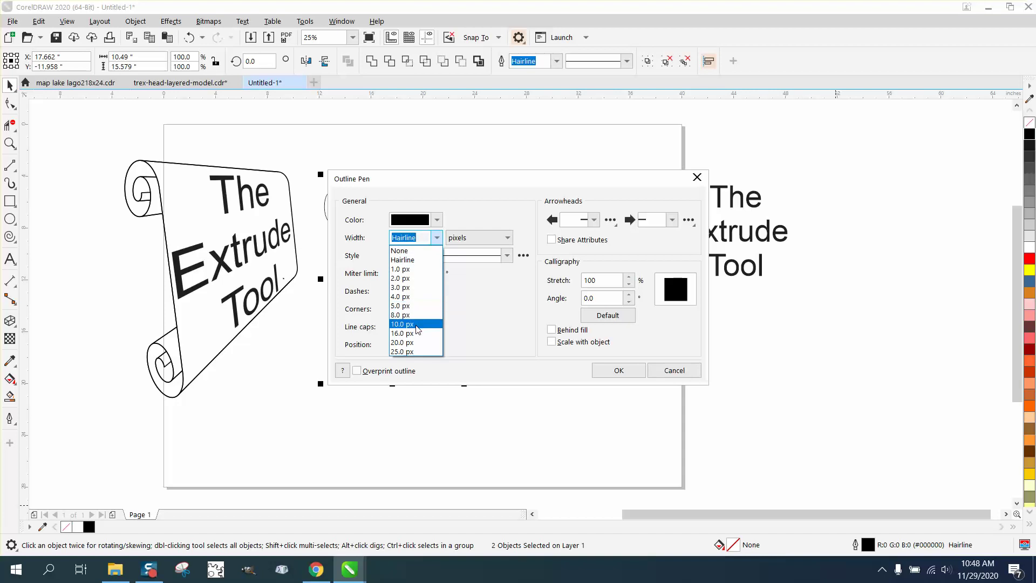
click(418, 328)
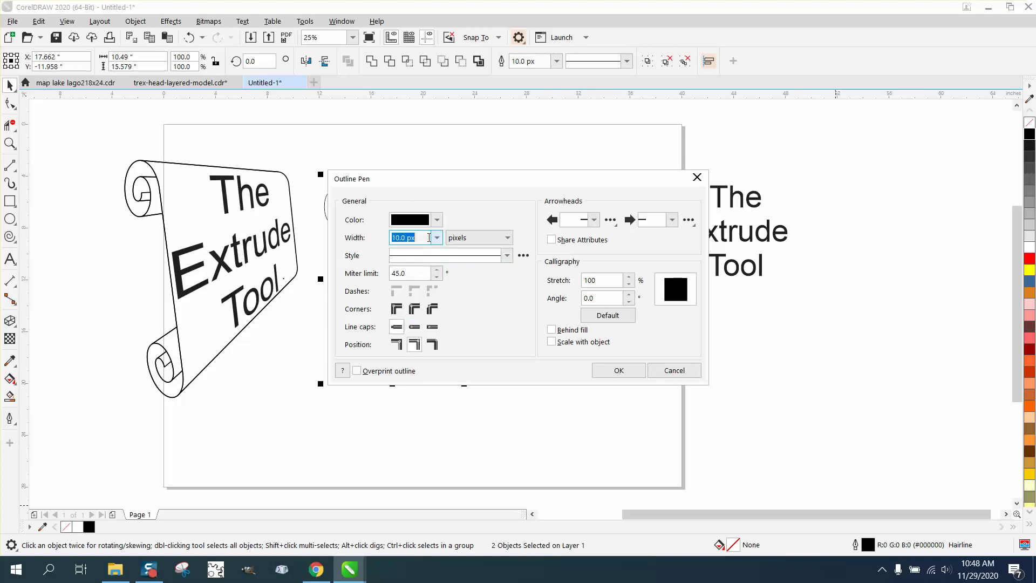
drag(447, 192, 532, 194)
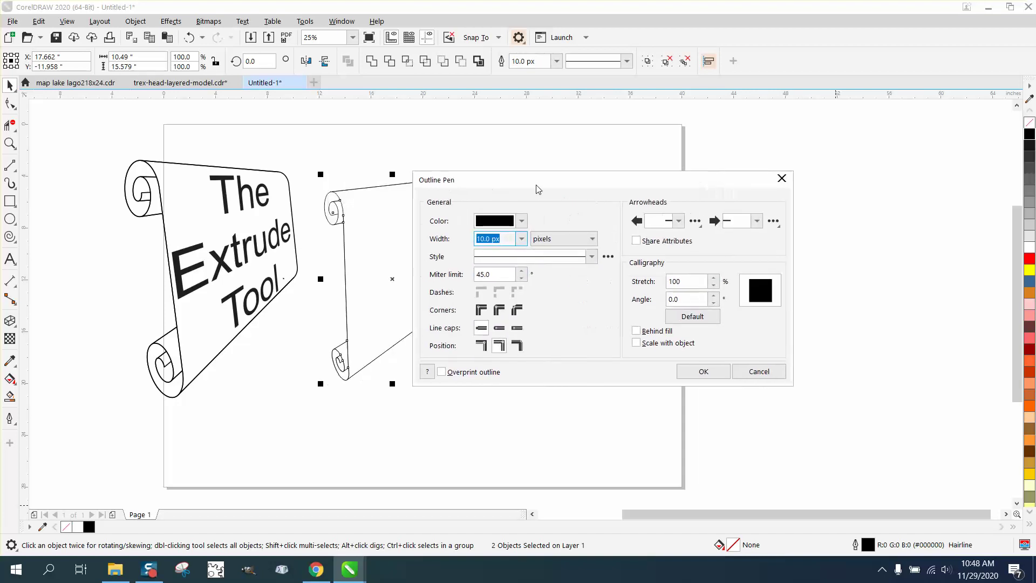
click(523, 239)
click(488, 335)
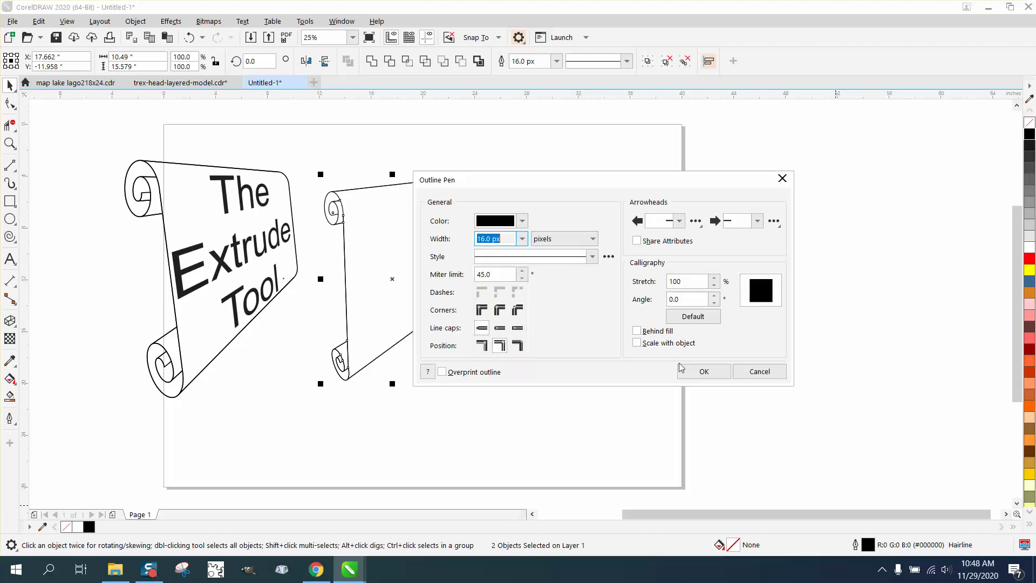
click(712, 371)
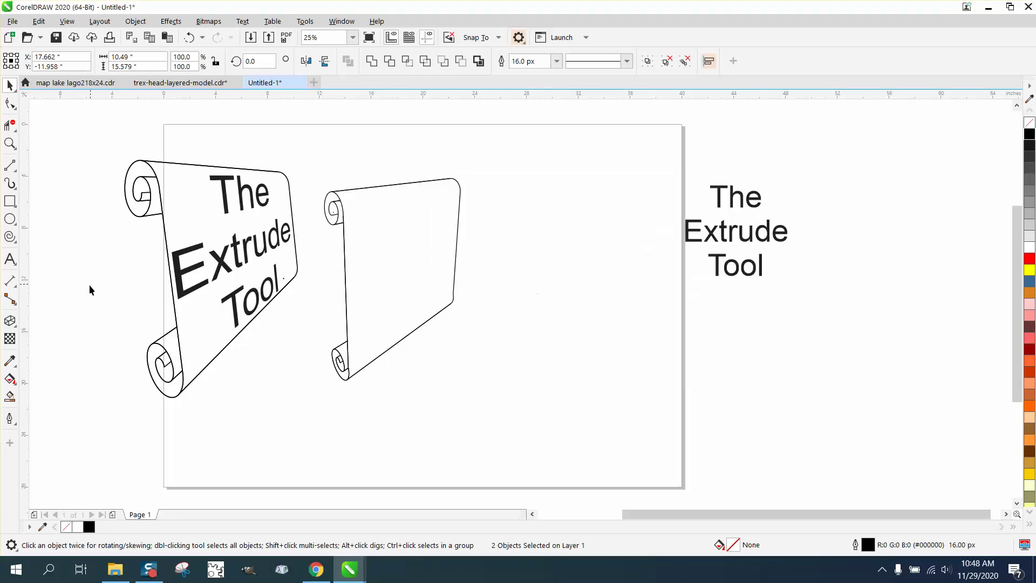
Set the page nudge distance to 12 inches
click(10, 396)
click(9, 85)
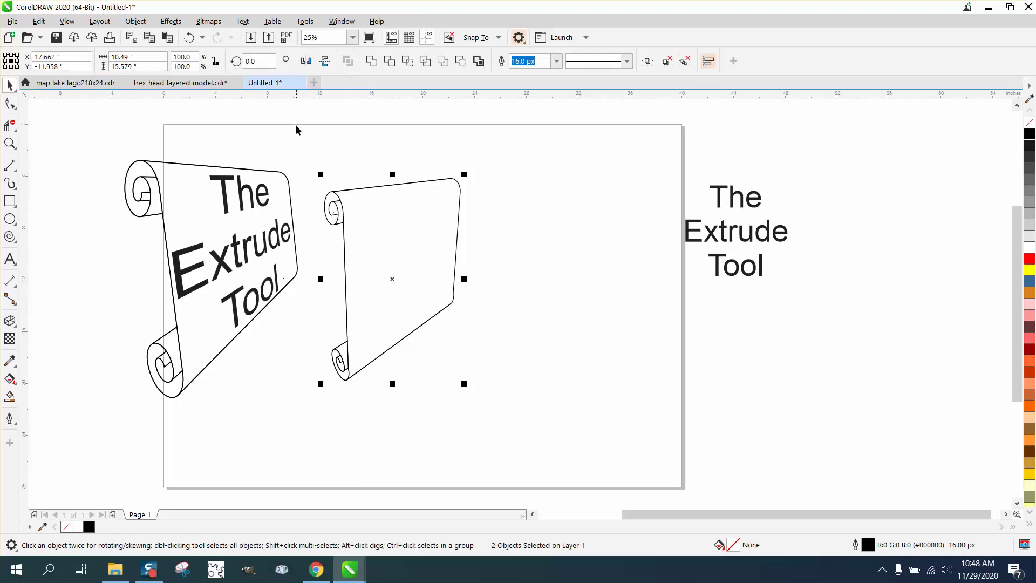
drag(310, 146, 552, 371)
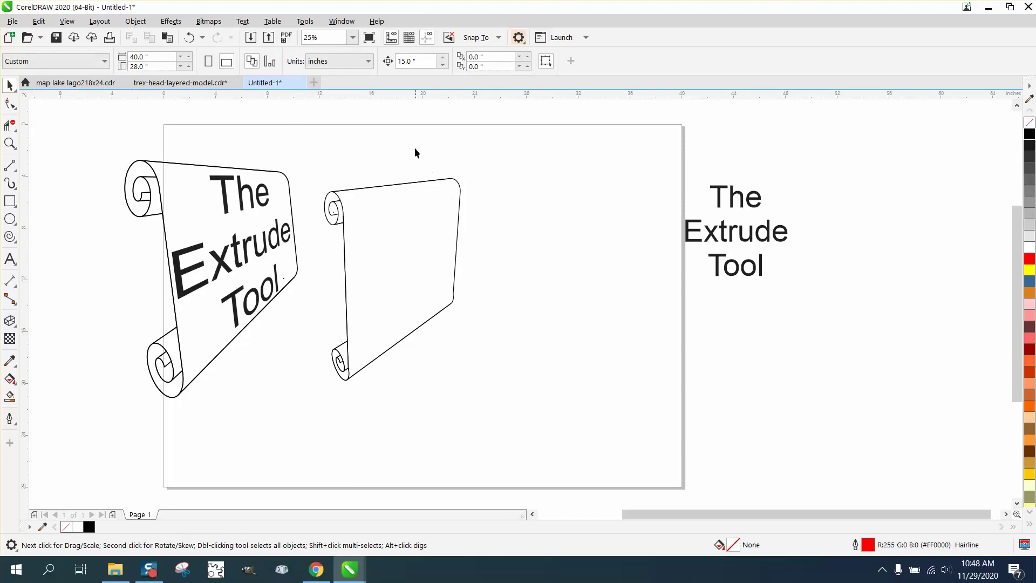
drag(512, 398, 512, 399)
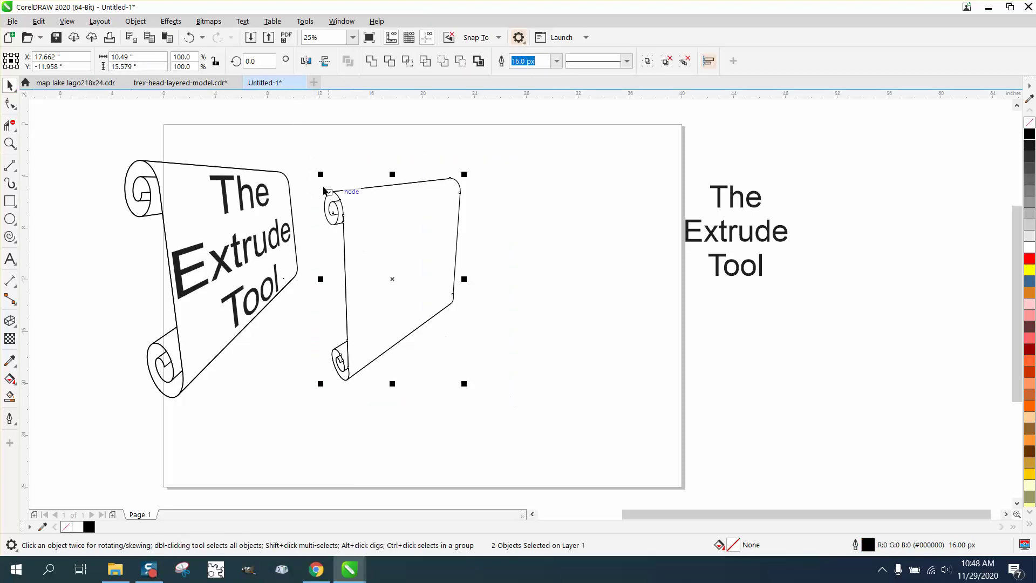
click(330, 142)
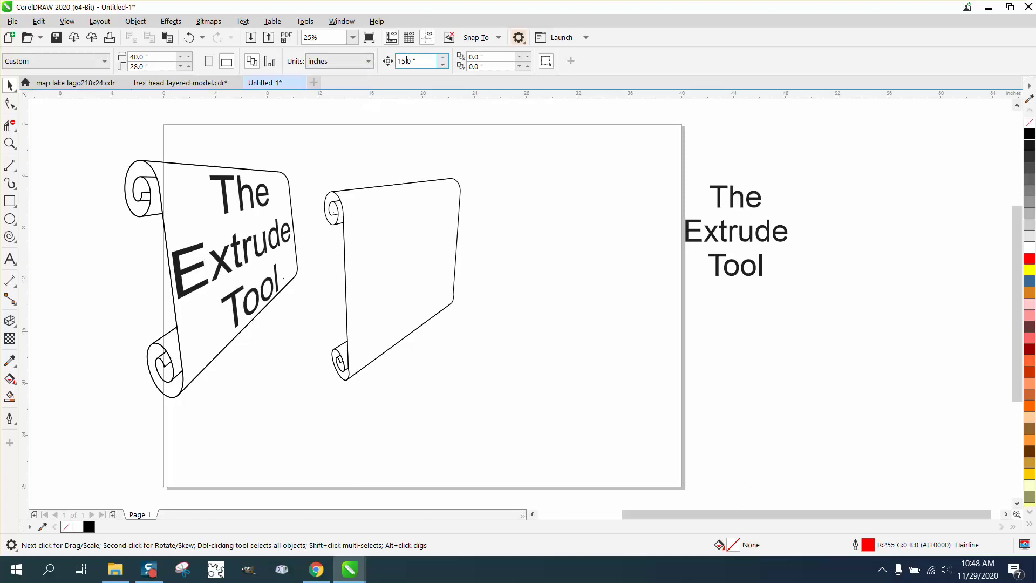
text(12)
key(Return)
Smart Fill the middle scroll's inner sheet, nudge it 12" right, and make it unfilled with black outline
click(10, 397)
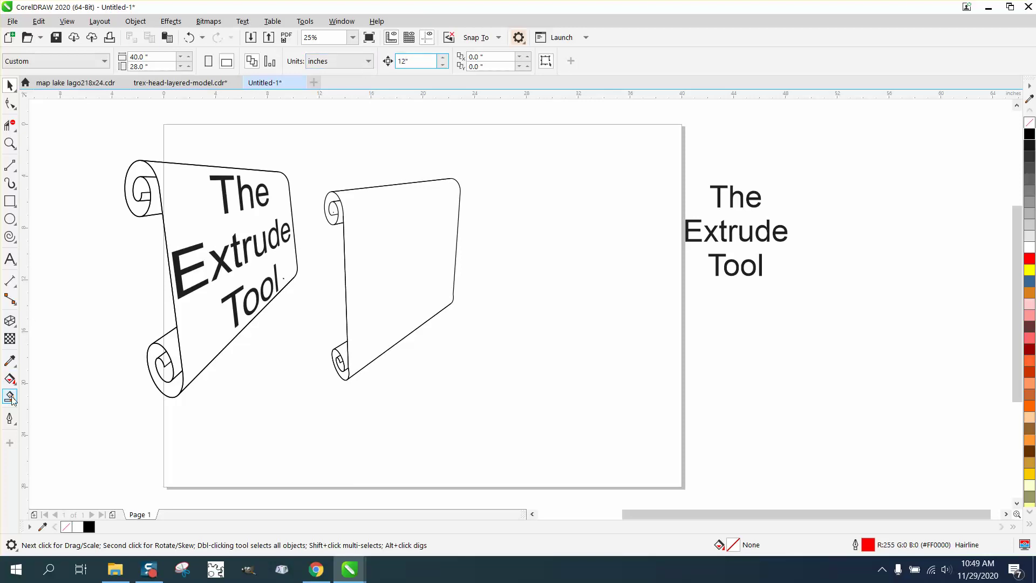
click(383, 293)
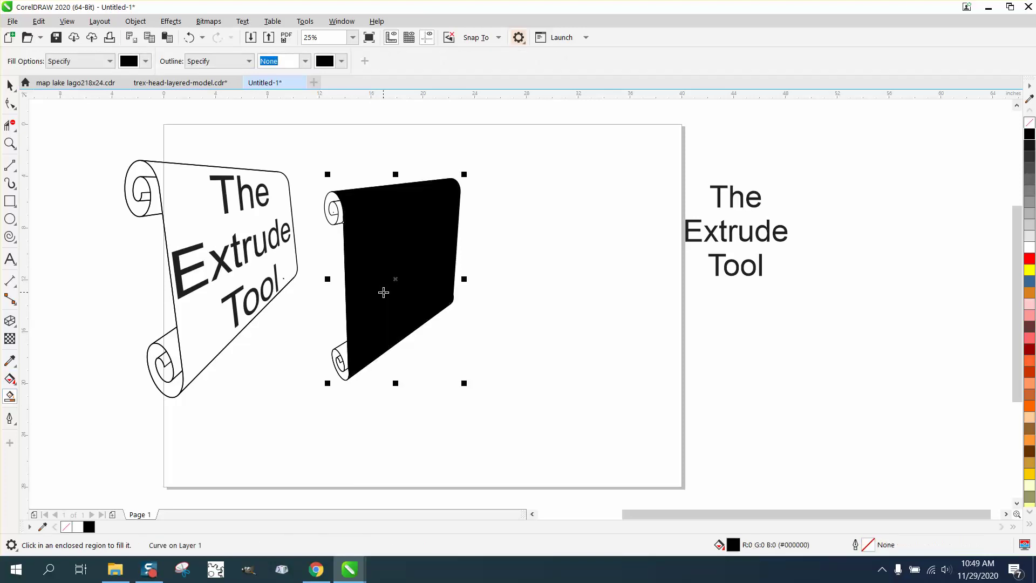
key(Right)
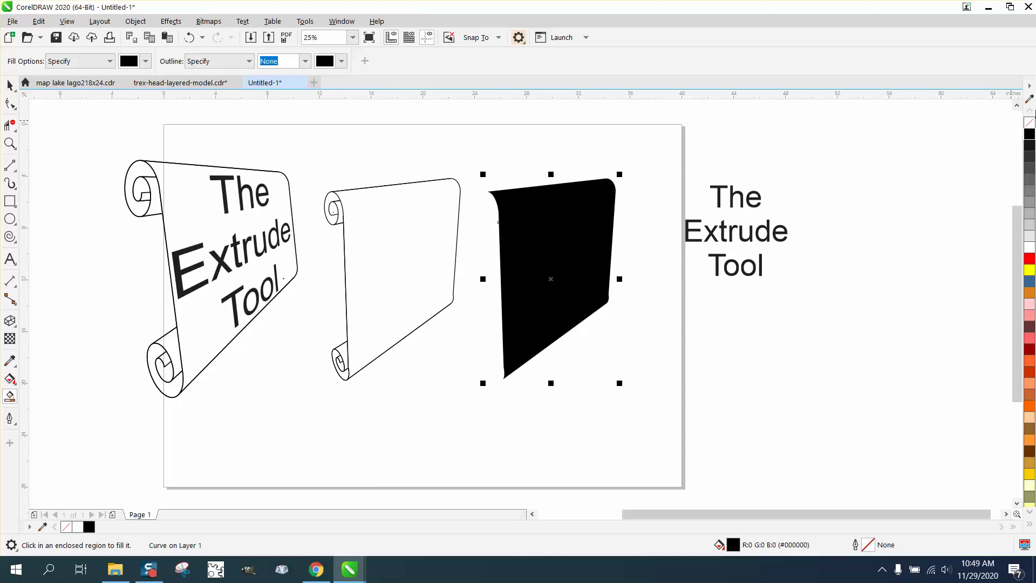
click(1030, 123)
right_click(1030, 134)
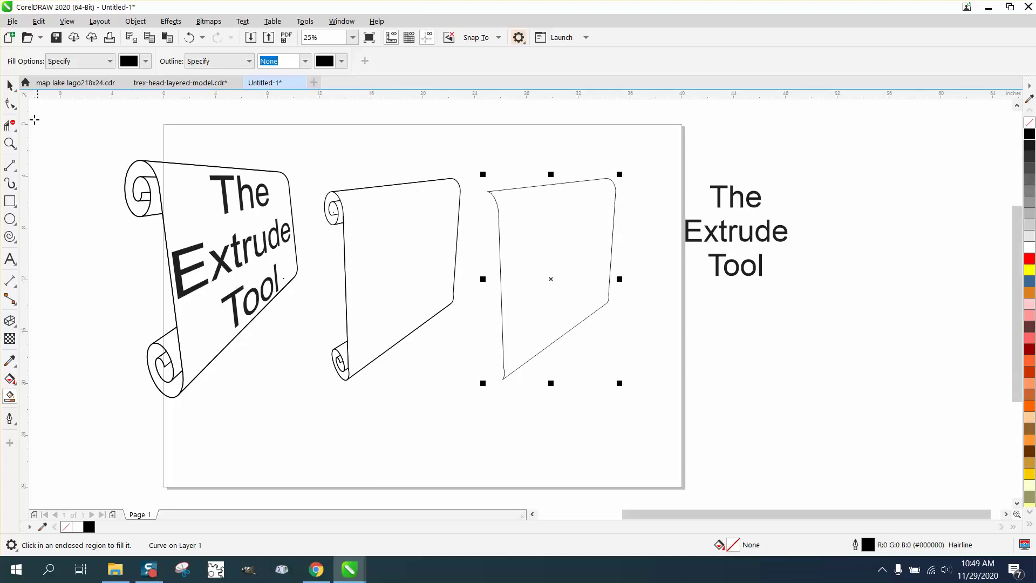
click(10, 85)
Move 'The Extrude Tool' text onto the new sheet and add a perspective envelope
click(45, 85)
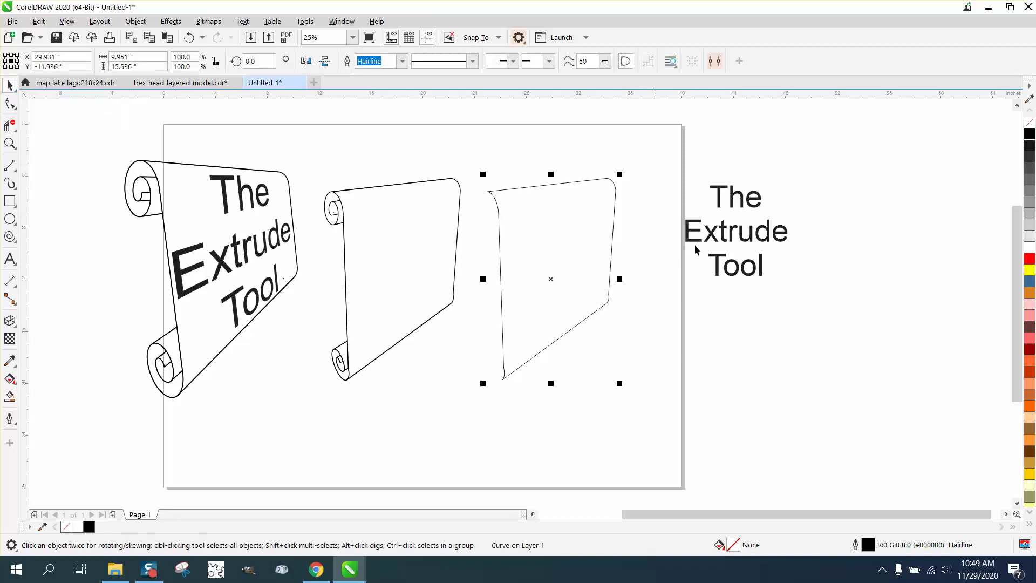
drag(731, 240, 554, 271)
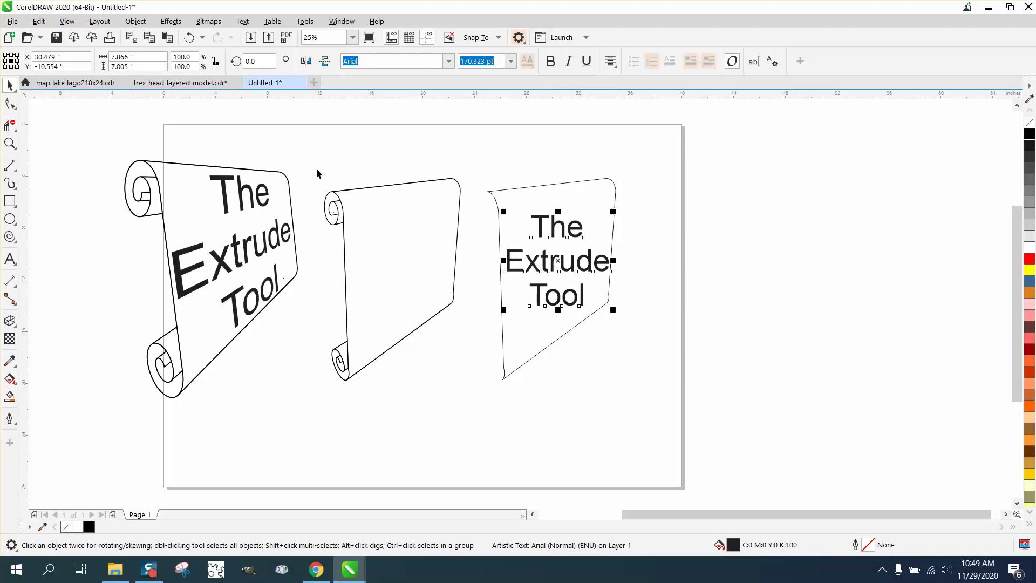
click(136, 21)
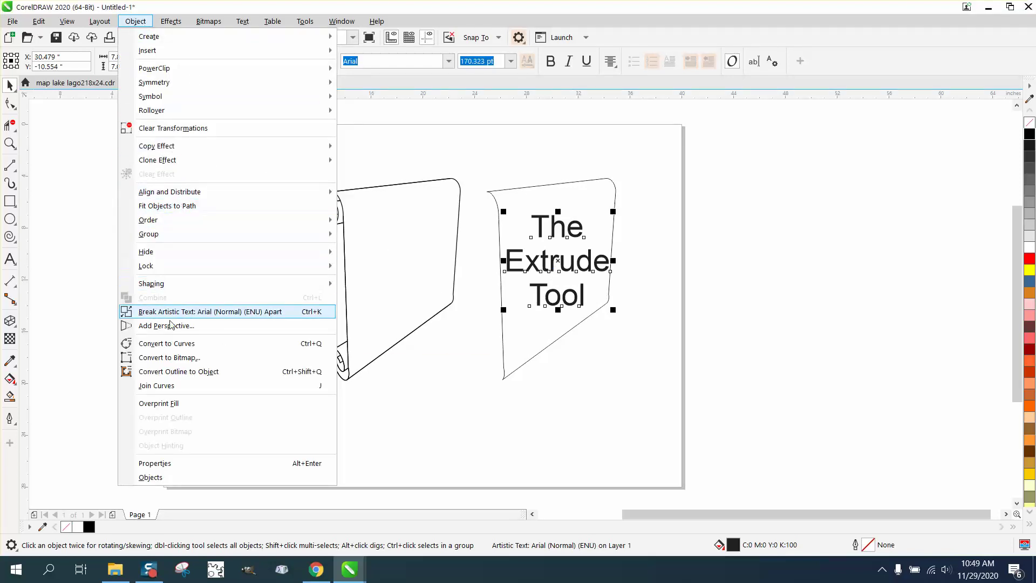
click(166, 326)
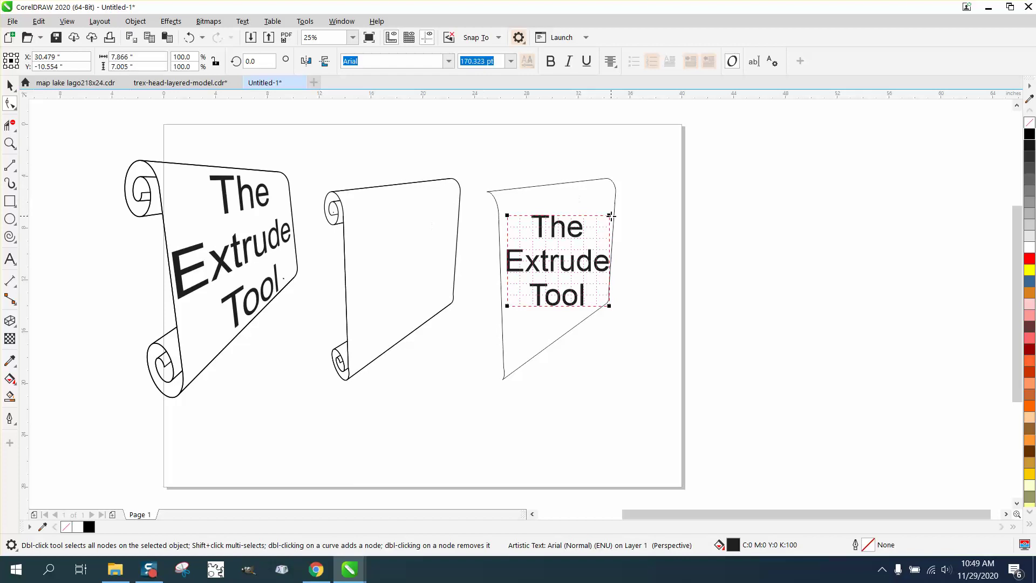
Drag the four perspective corners so the text follows the sheet's slant
drag(610, 215, 603, 185)
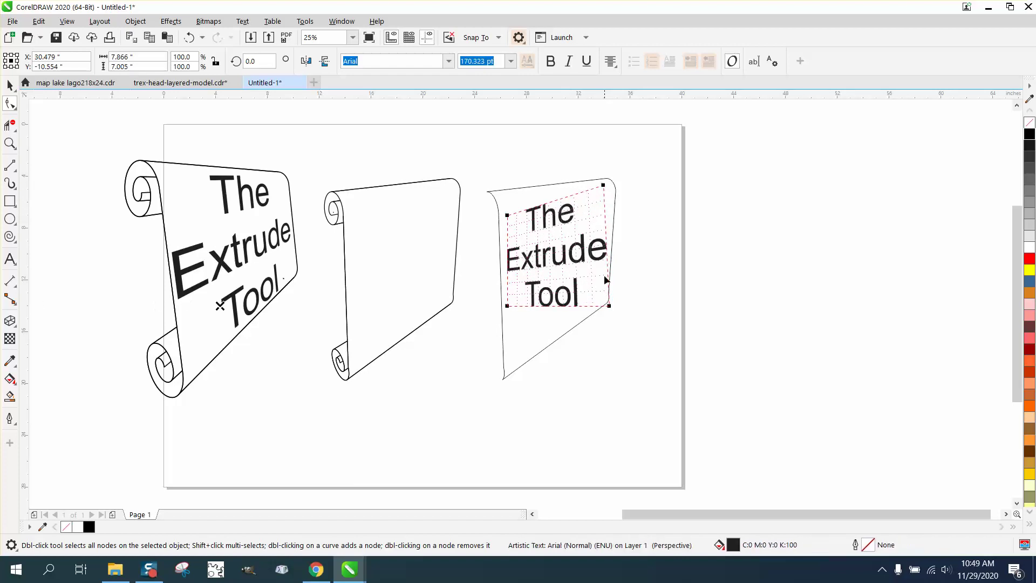
drag(608, 306, 607, 303)
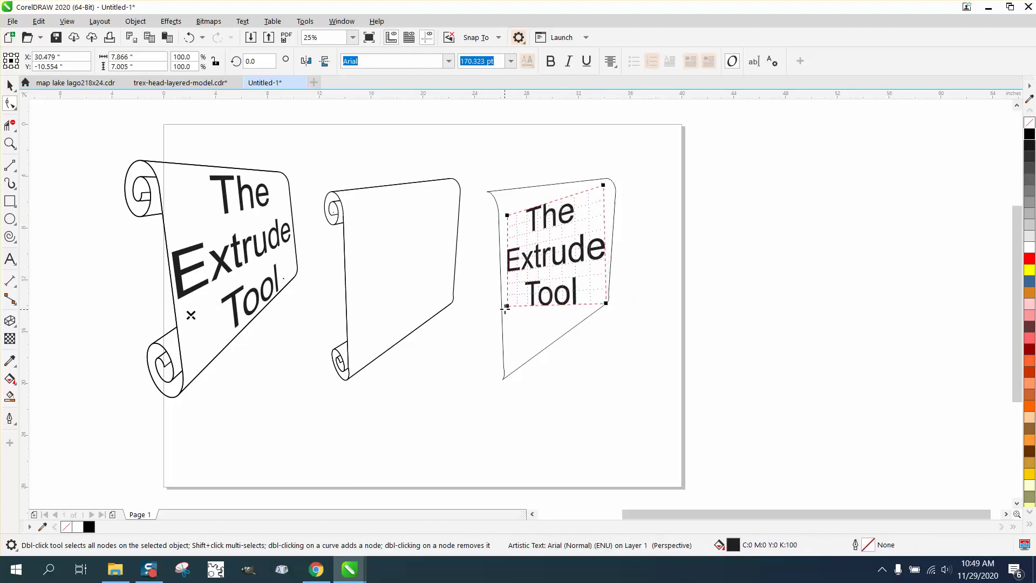
drag(507, 306, 510, 360)
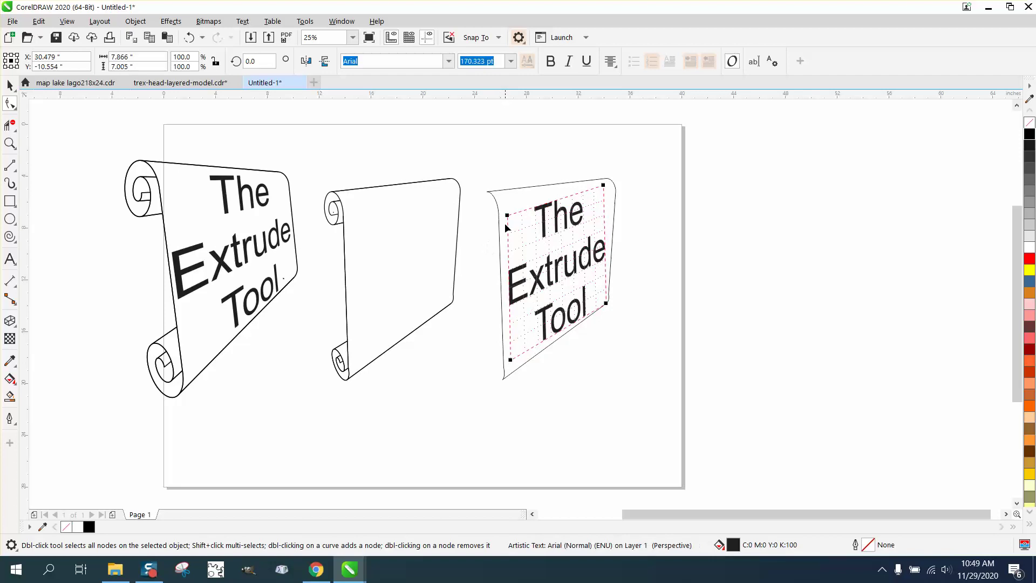
drag(507, 215, 508, 199)
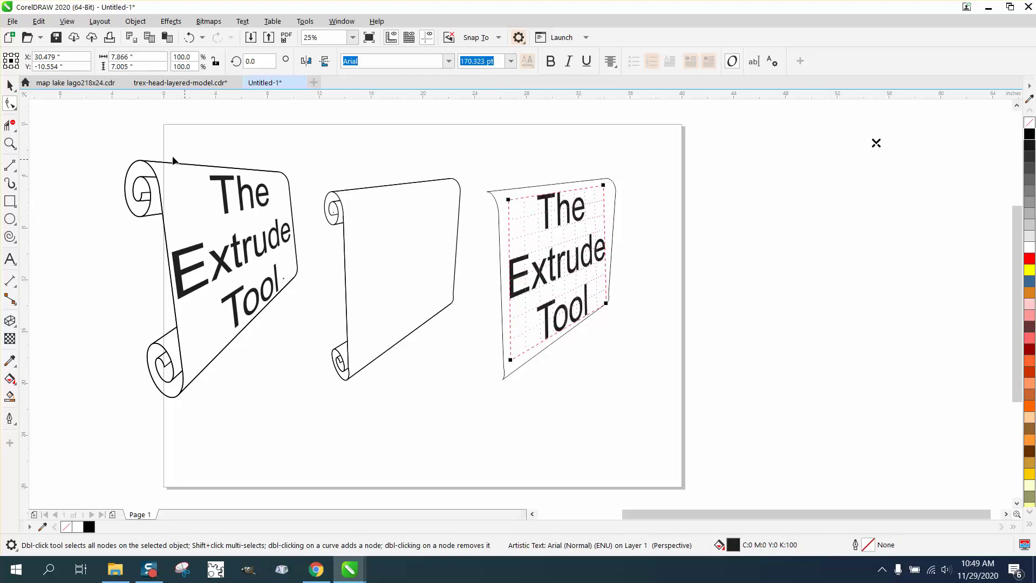
click(10, 85)
click(499, 185)
Shift the sheet outline aside and nudge the perspective text left onto the middle scroll
click(547, 218)
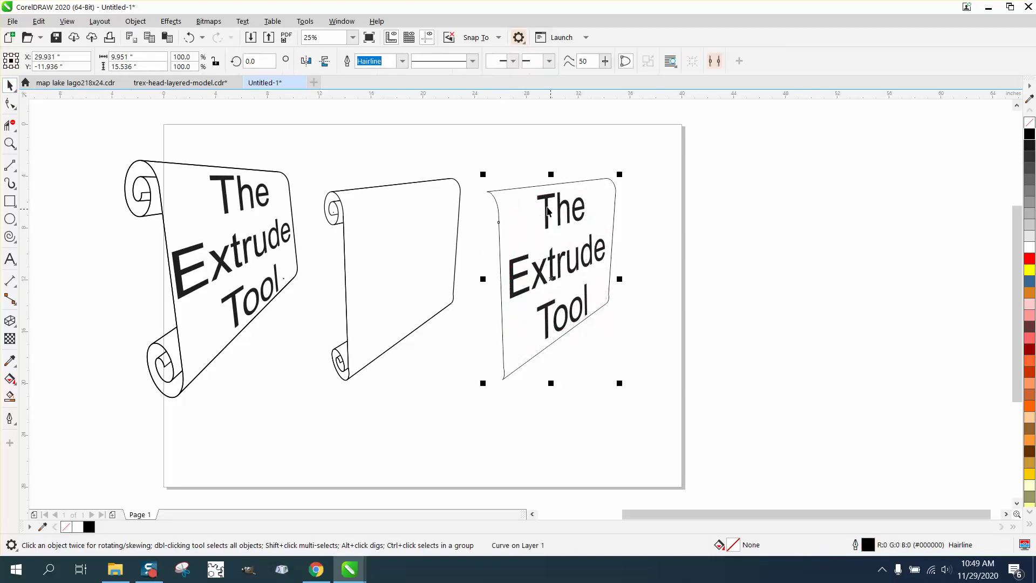
key(ctrl+z)
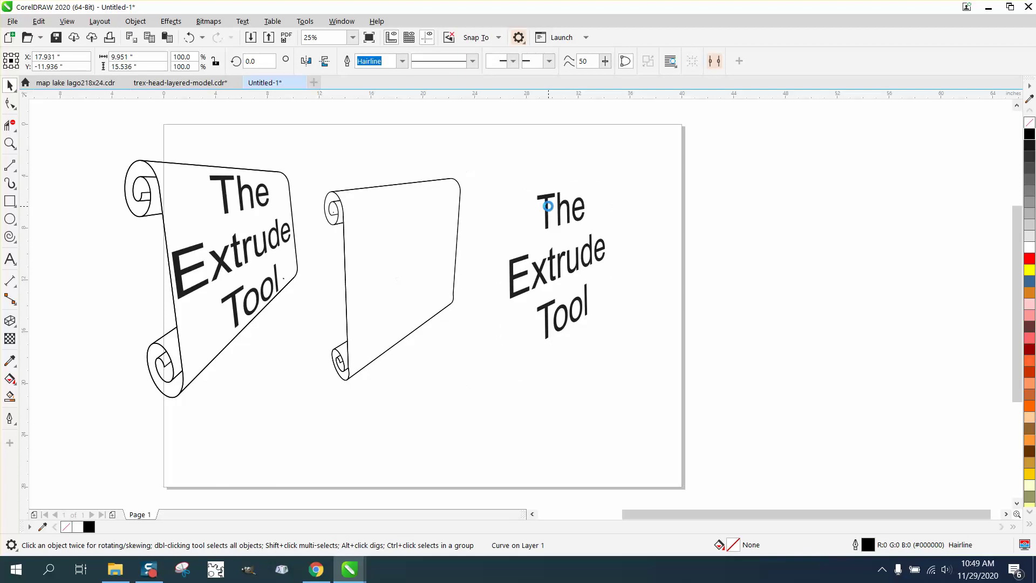
key(ctrl+d)
click(560, 224)
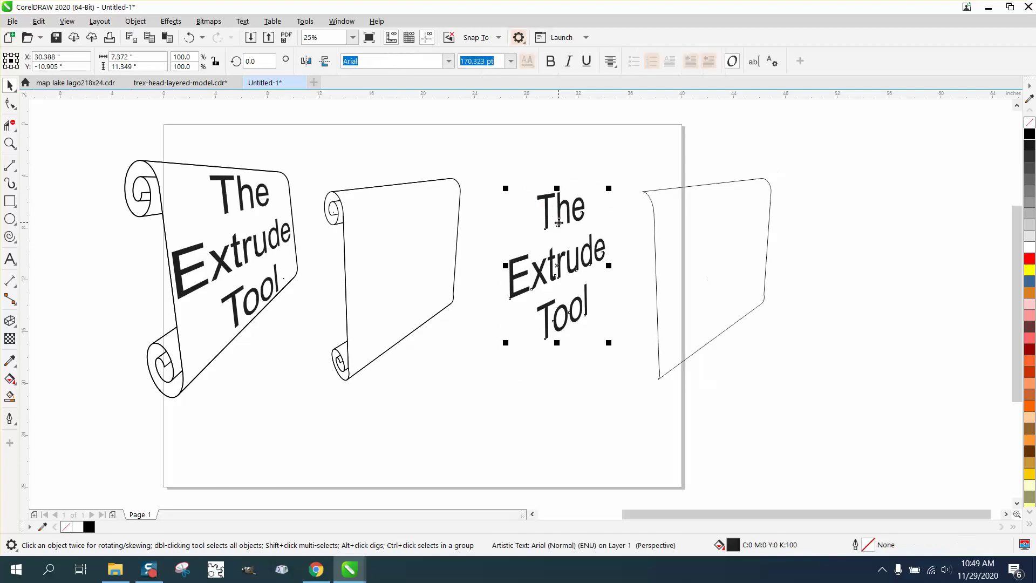
key(ctrl+z)
Delete the leftover sheet outline and zoom in to check the finished middle scroll
click(654, 221)
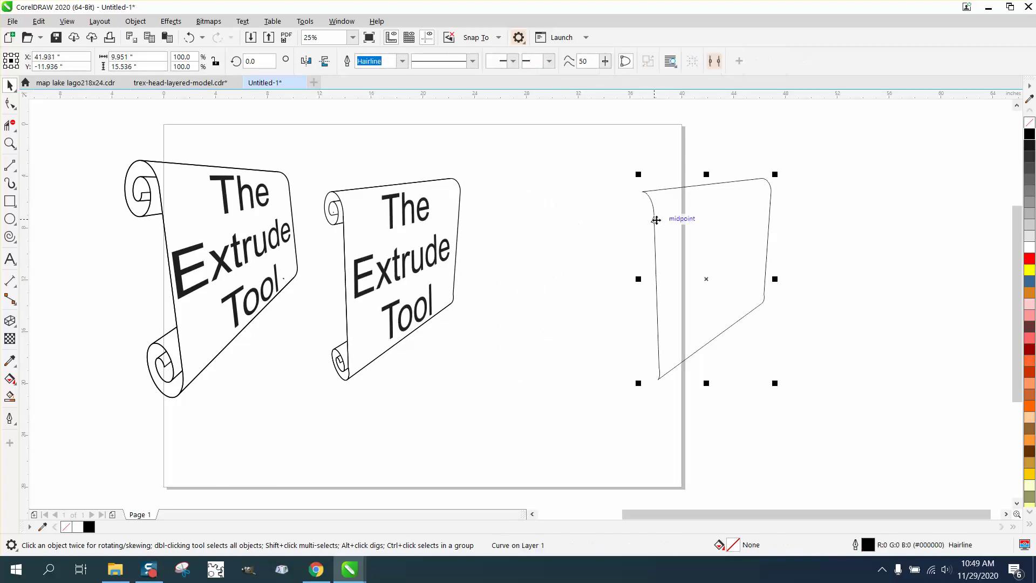
click(655, 222)
key(Delete)
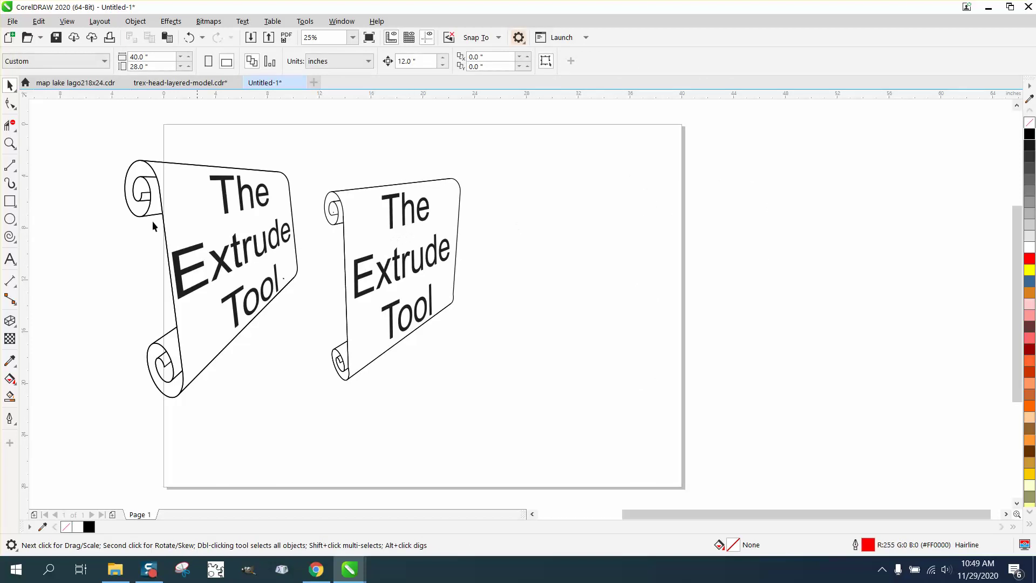
key(z)
drag(309, 179, 627, 396)
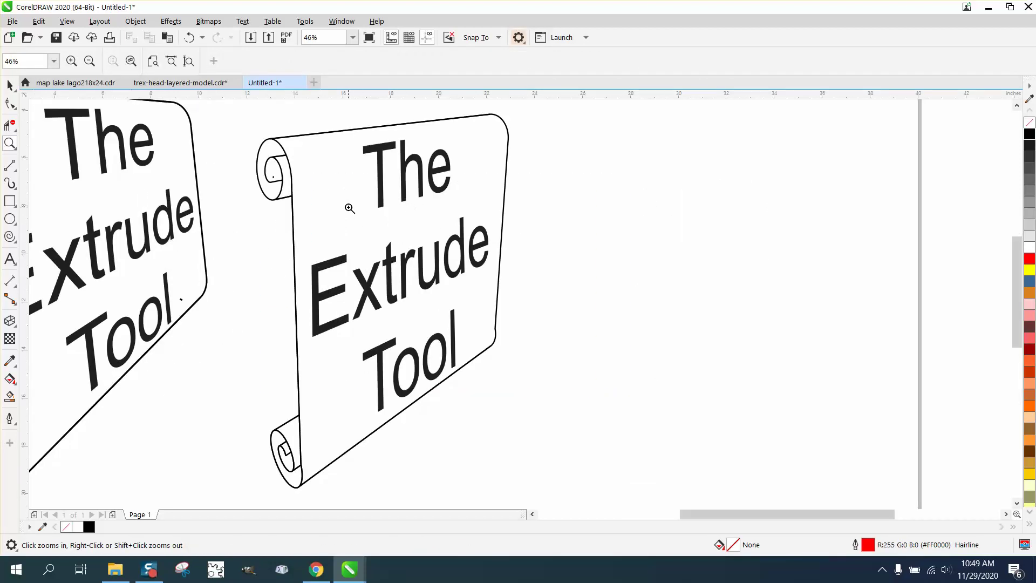
right_click(366, 210)
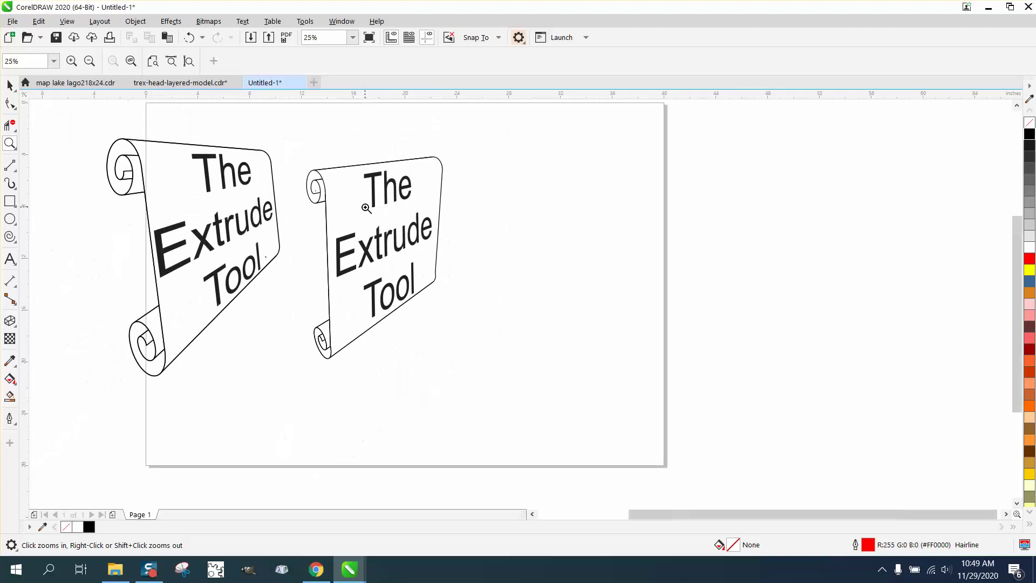